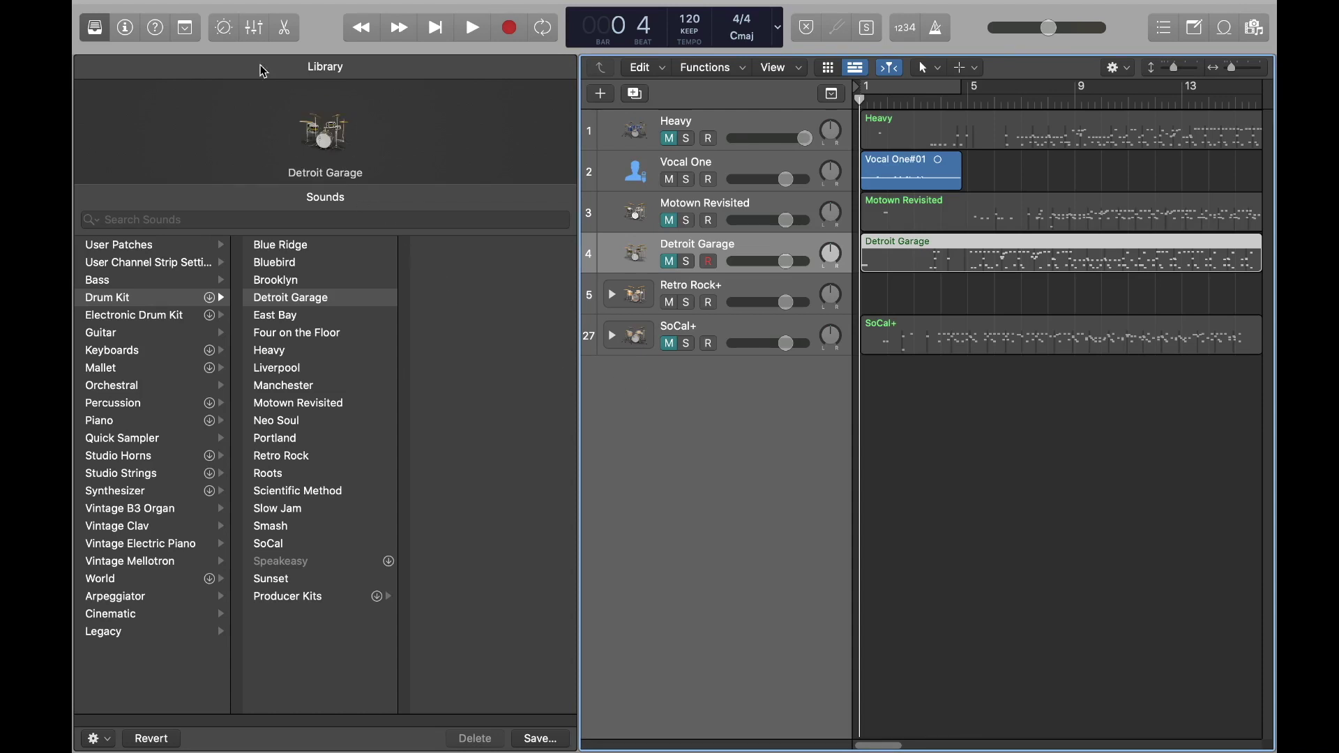
# - Show Smart Controls for the Detroit Garage track, revealing its mix, compression and effects settings
pyautogui.click(223, 28)
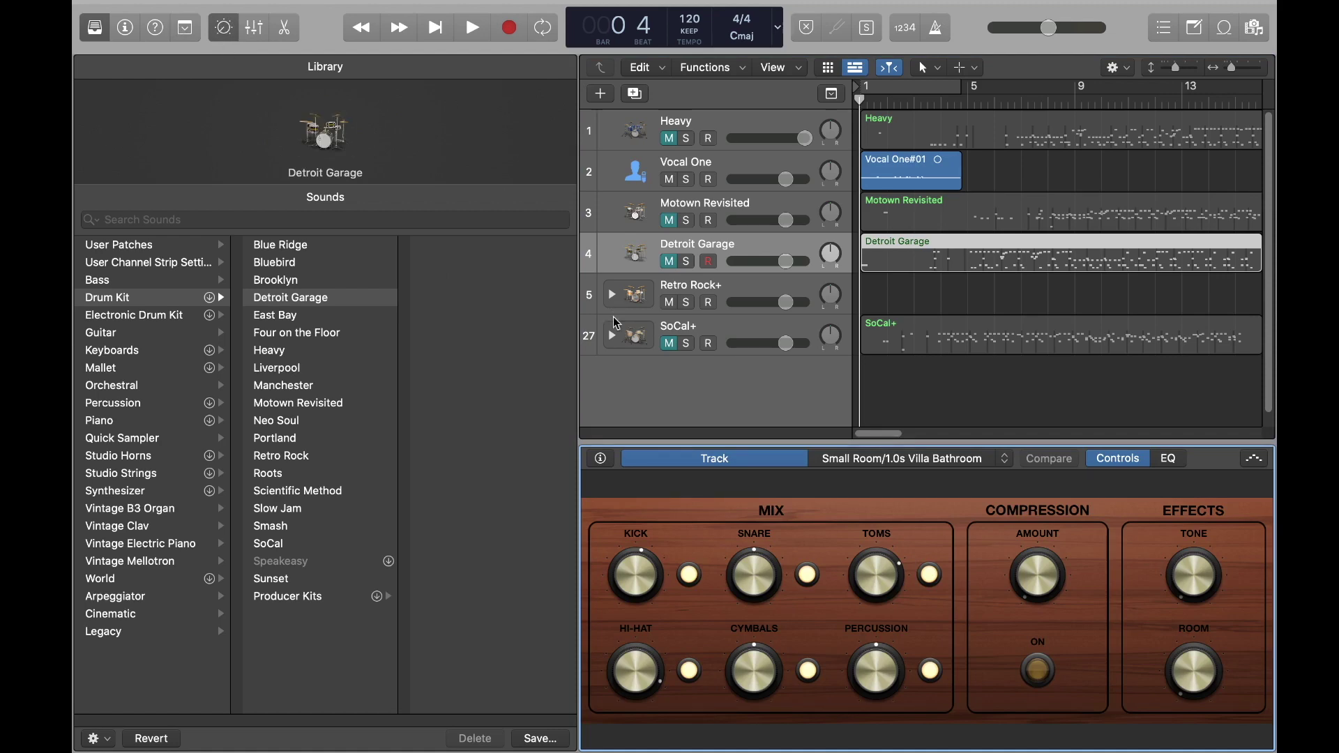
# - Hide the Library, raise the Kick and Snare levels, and toggle Snare and Toms off and on
pyautogui.click(94, 28)
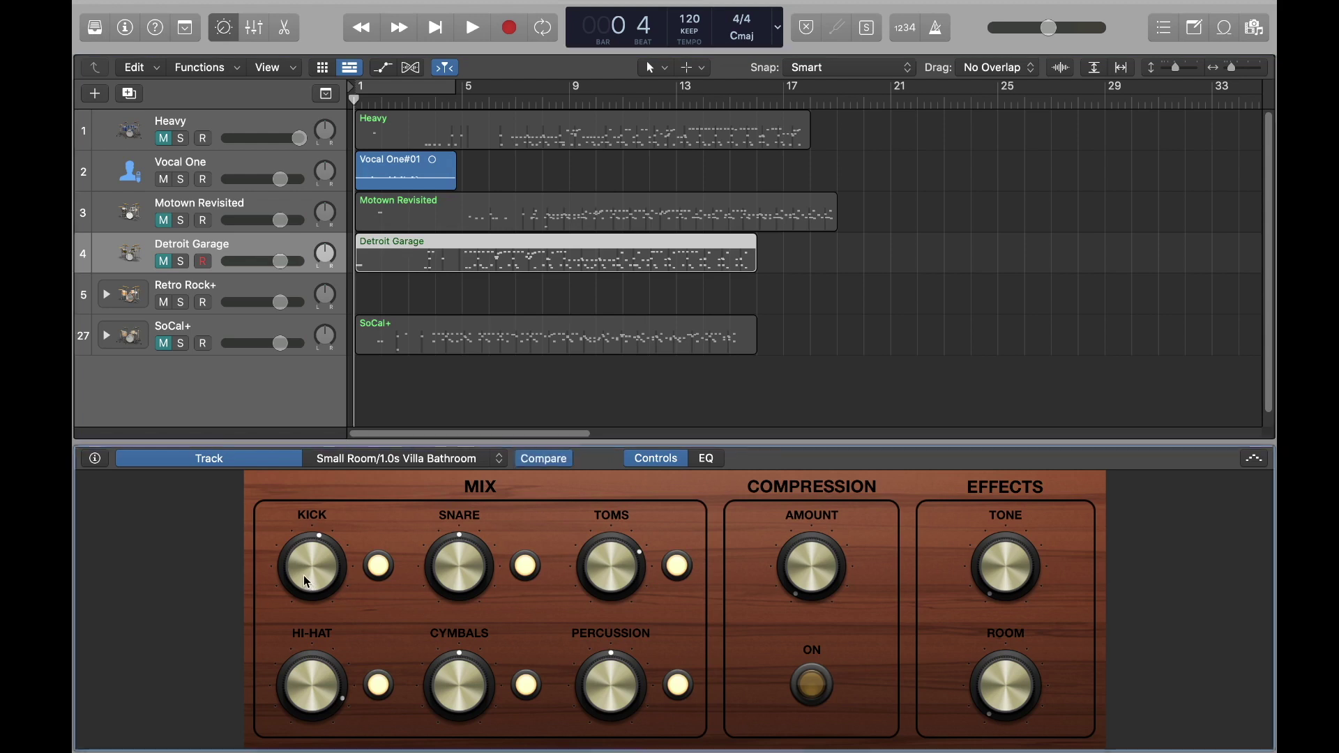
pyautogui.moveTo(310, 584); pyautogui.dragTo(297, 557)
pyautogui.moveTo(465, 571); pyautogui.dragTo(453, 547)
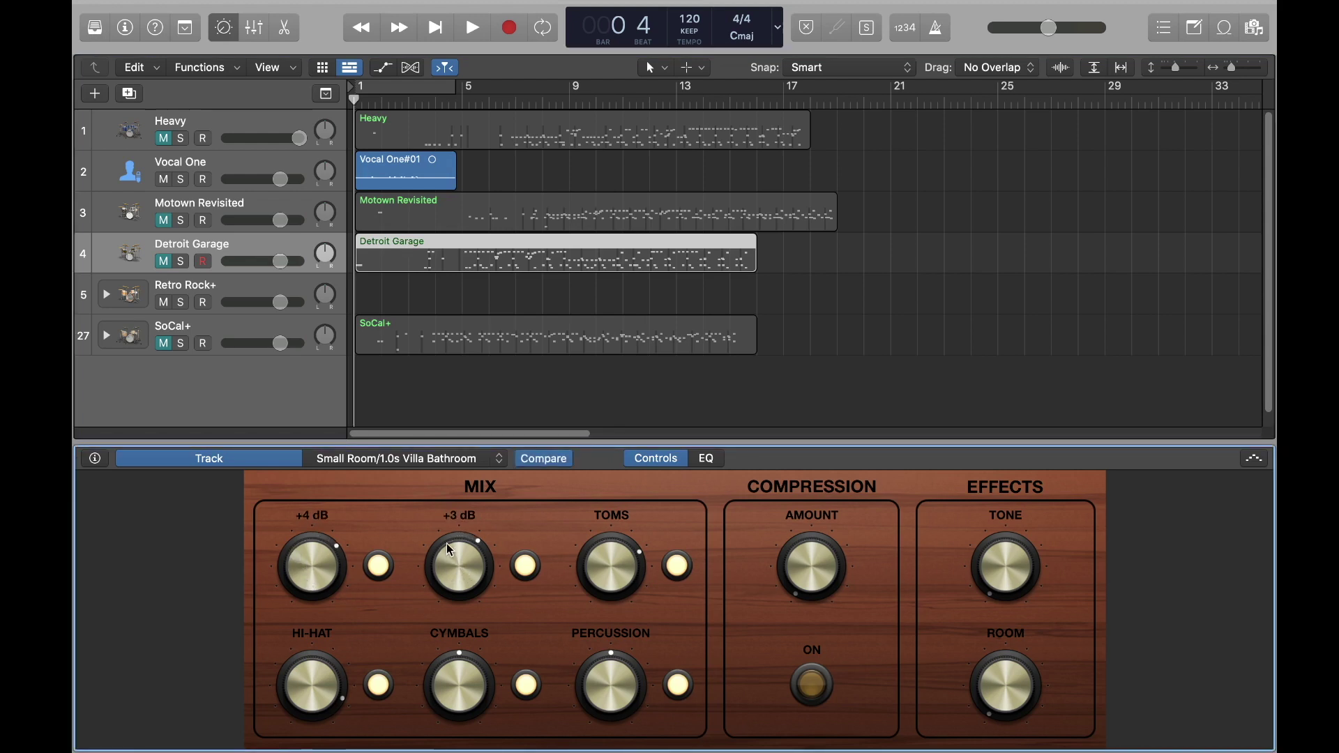
pyautogui.click(525, 565)
pyautogui.click(679, 566)
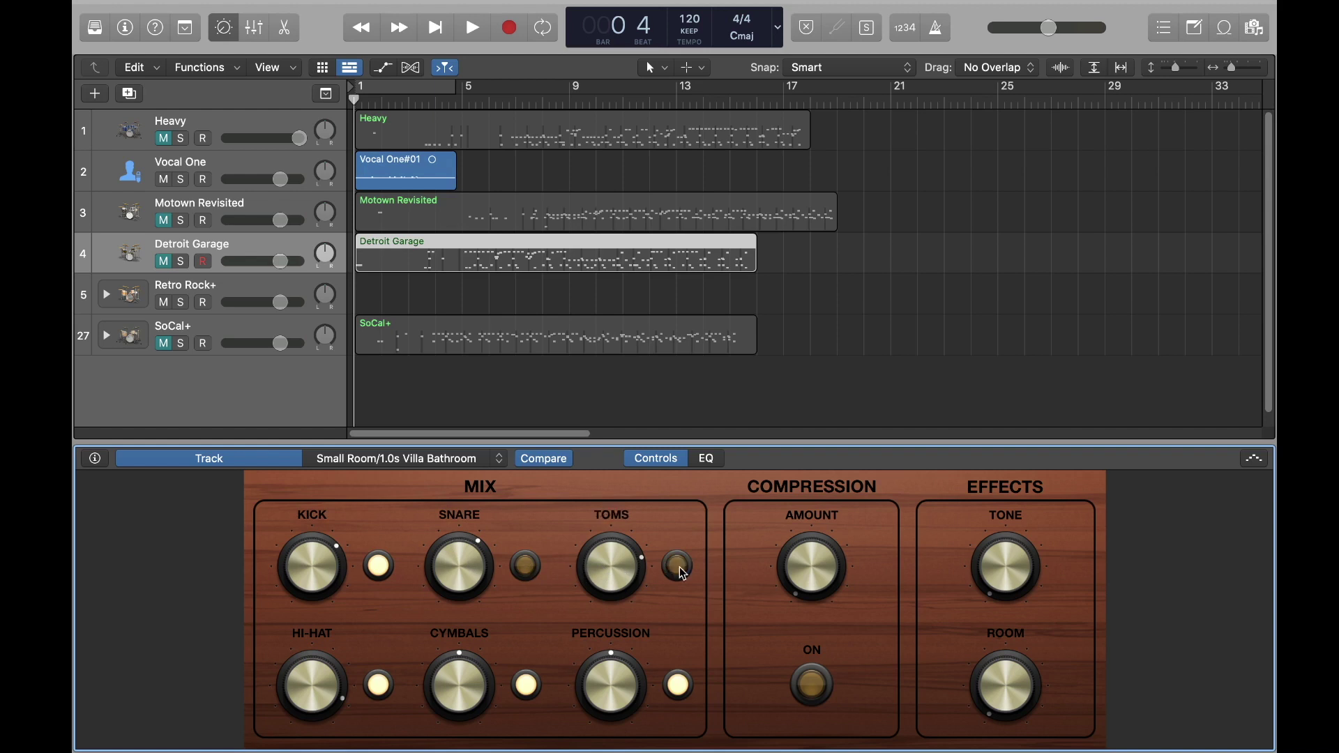
pyautogui.click(679, 568)
pyautogui.click(525, 571)
# - Turn Compression on and raise the Tone and Room knobs
pyautogui.click(825, 685)
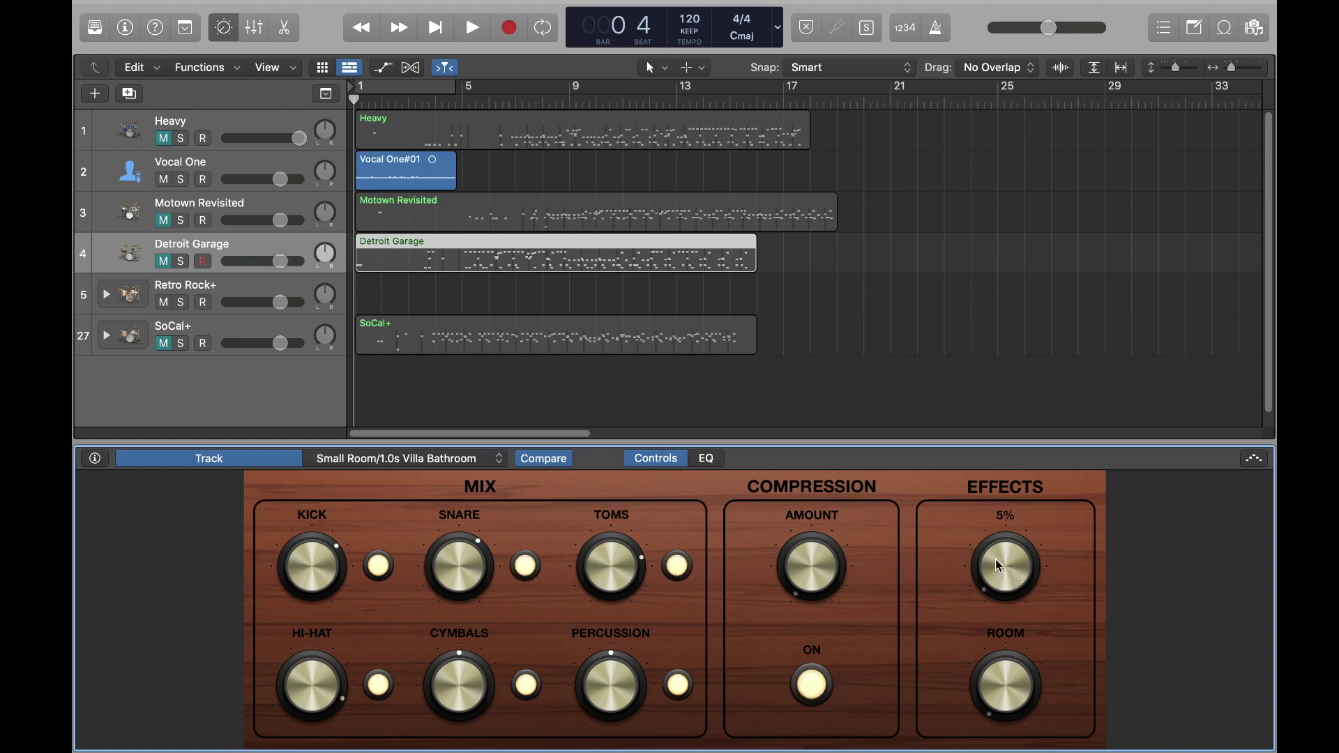
pyautogui.moveTo(998, 565); pyautogui.dragTo(995, 551)
pyautogui.moveTo(983, 685); pyautogui.dragTo(974, 671)
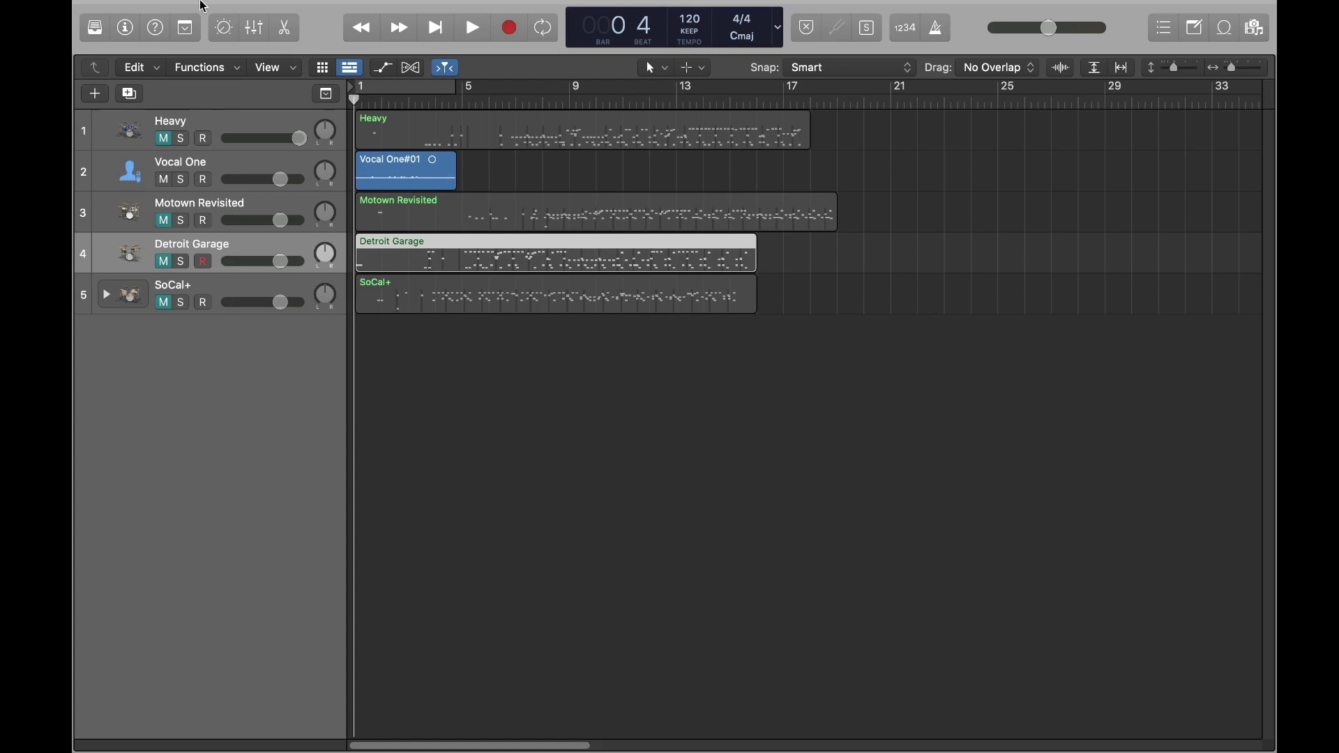
# - Create a software instrument track, load Drum Kit > Producer Kits > Retro Rock+, and expand its stack
pyautogui.click(286, 9)
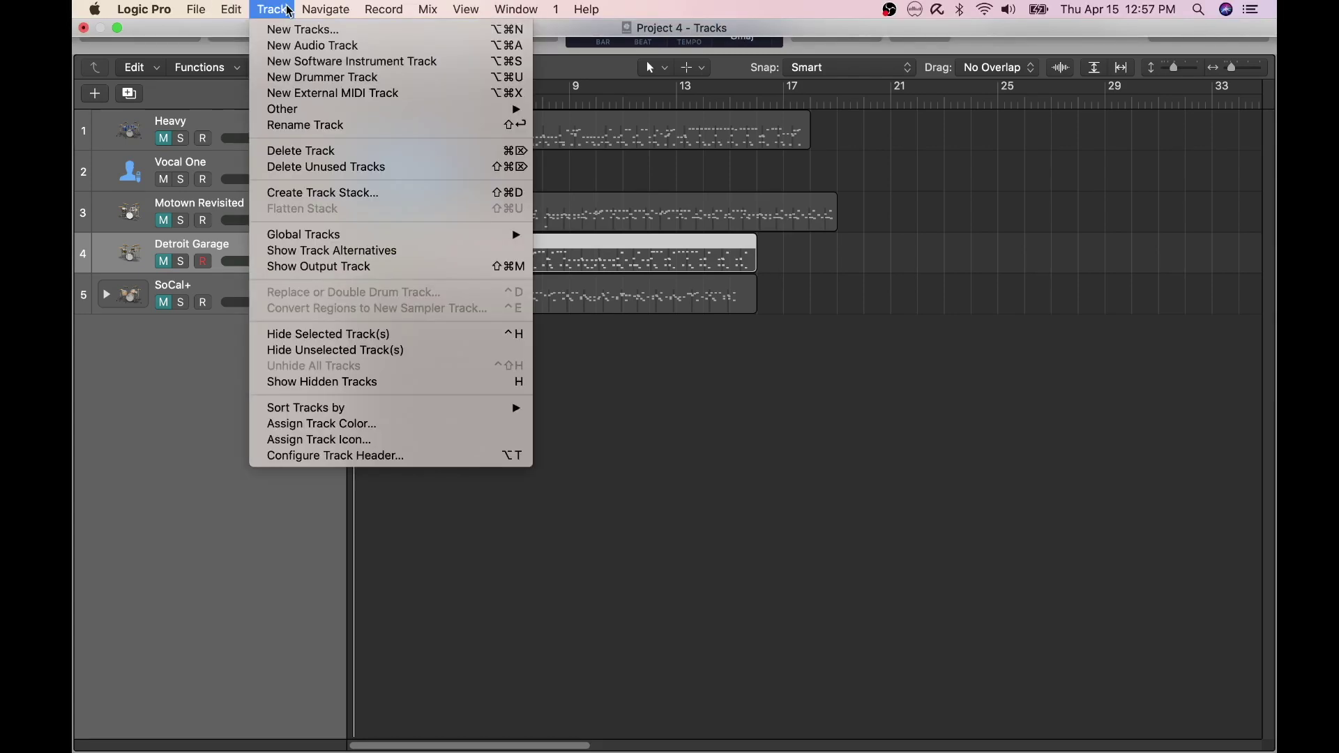
pyautogui.click(289, 61)
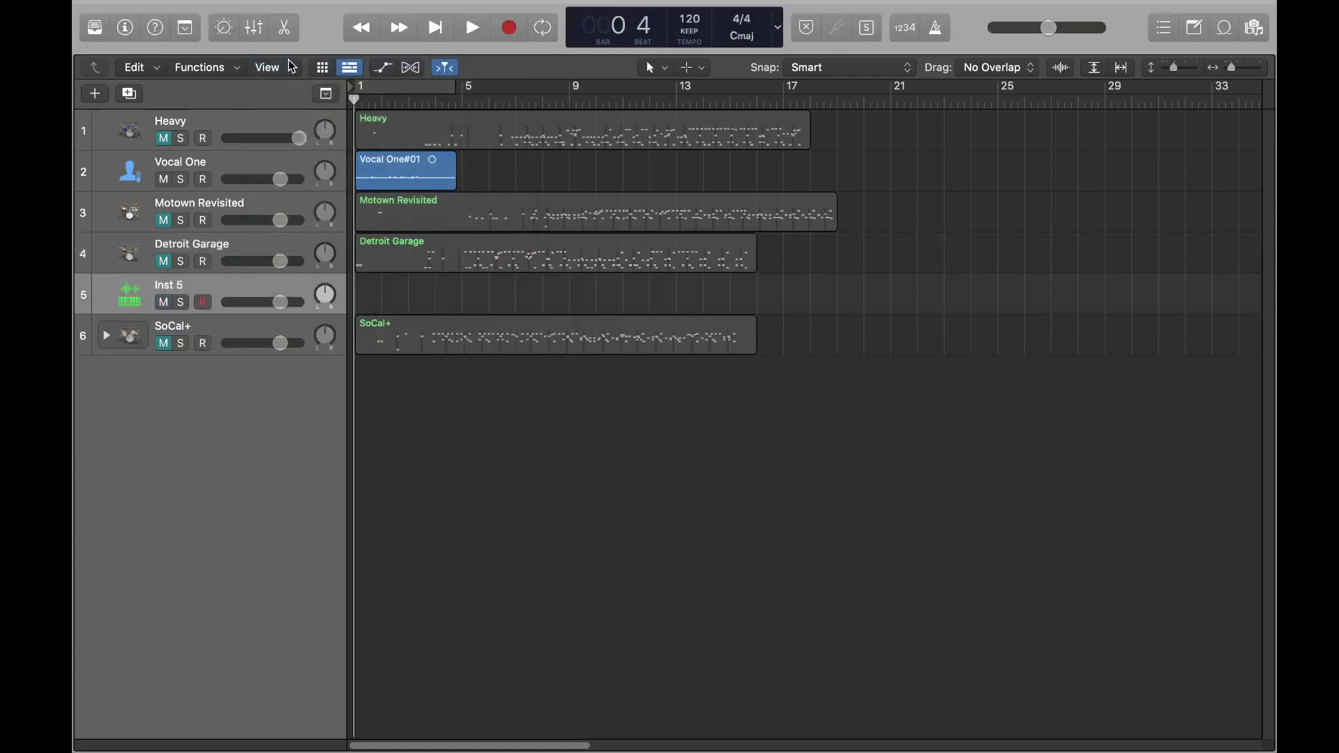
pyautogui.click(93, 28)
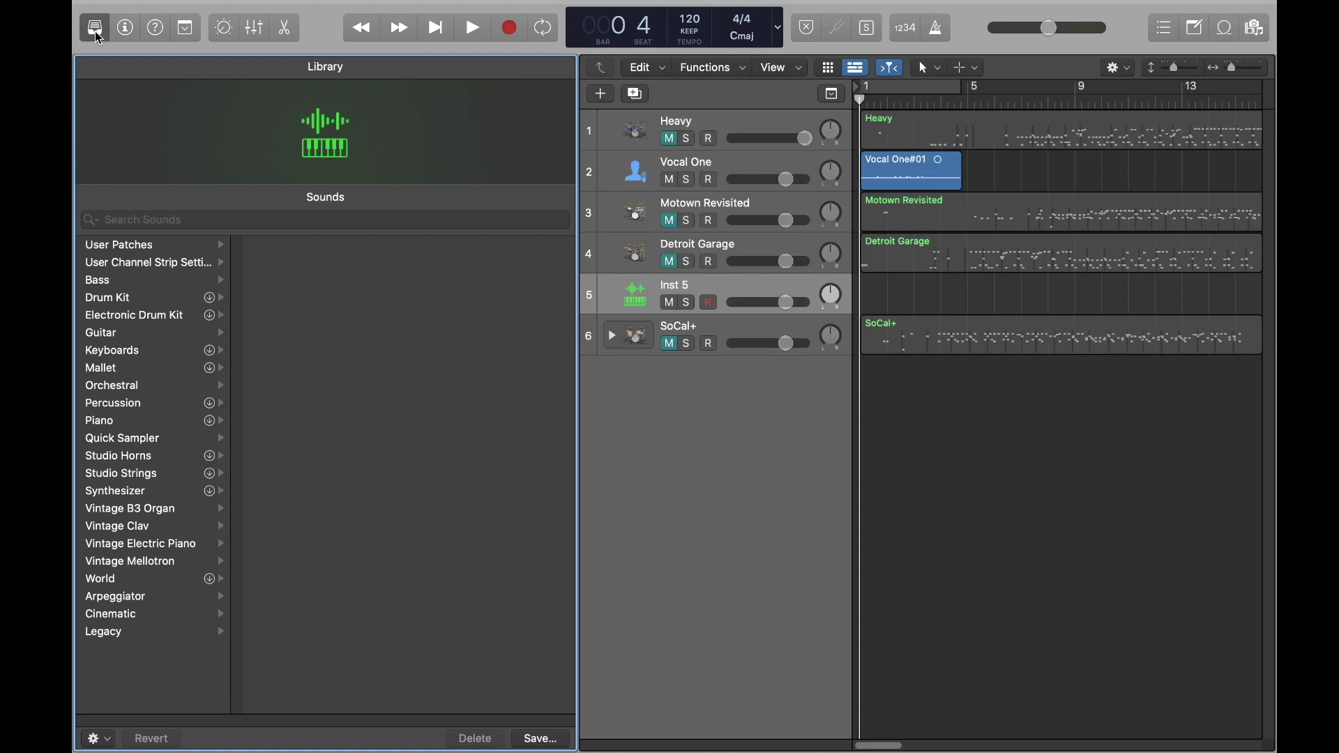
pyautogui.click(133, 300)
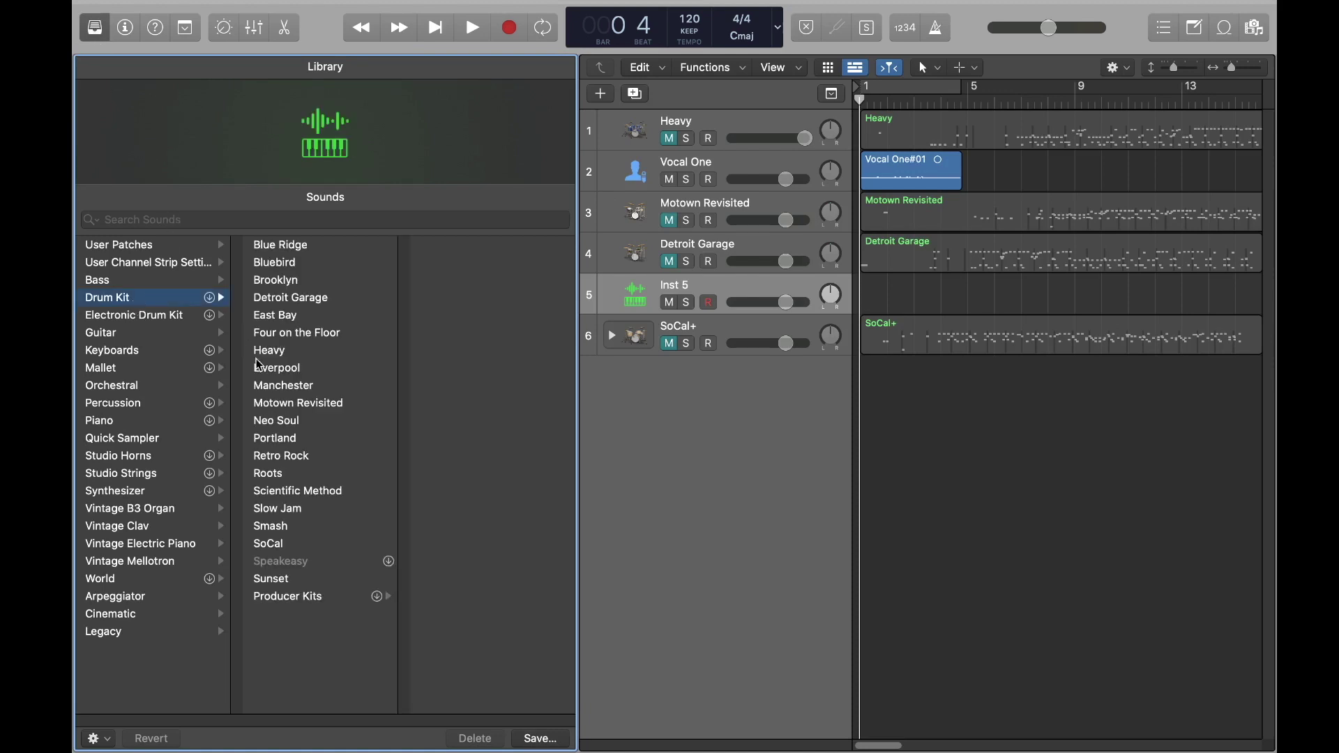
pyautogui.click(284, 599)
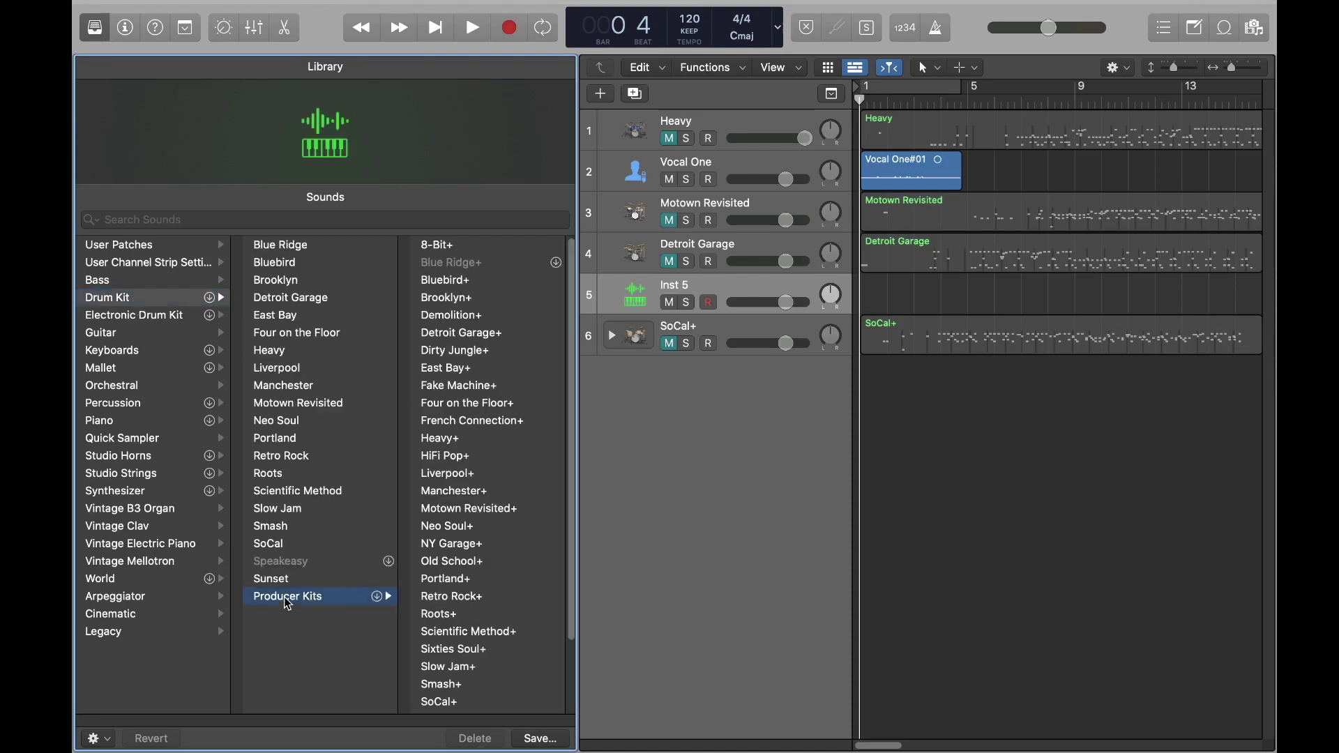
pyautogui.click(452, 599)
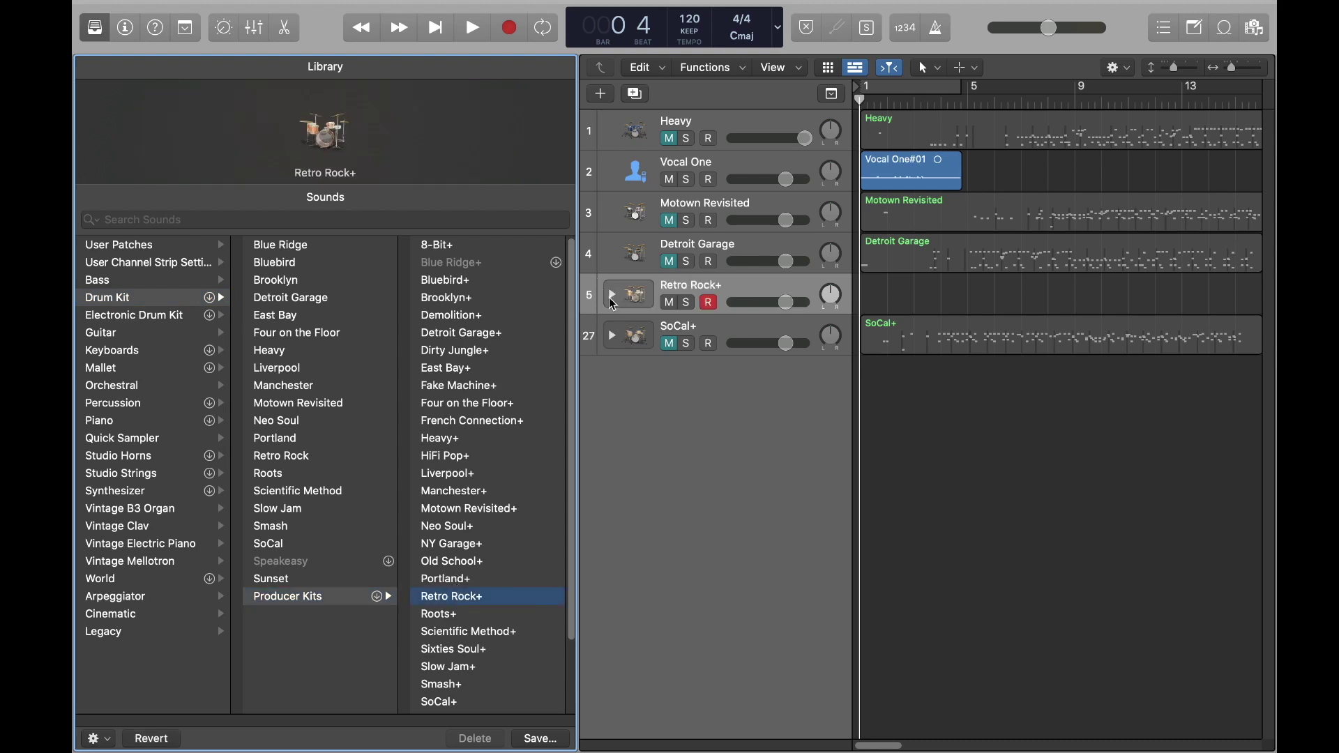
pyautogui.click(611, 297)
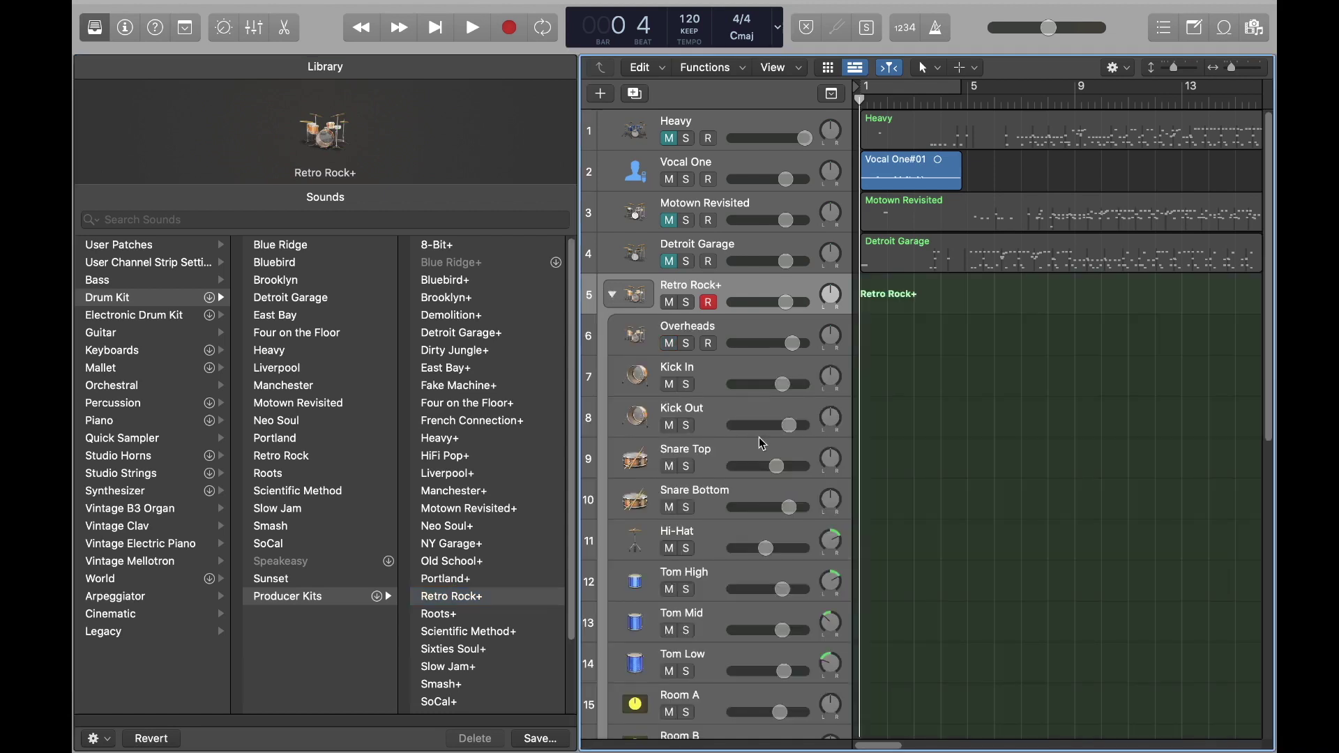
pyautogui.scroll(-1, 775, 450)
pyautogui.scroll(-1, 791, 460)
pyautogui.scroll(-1, 805, 473)
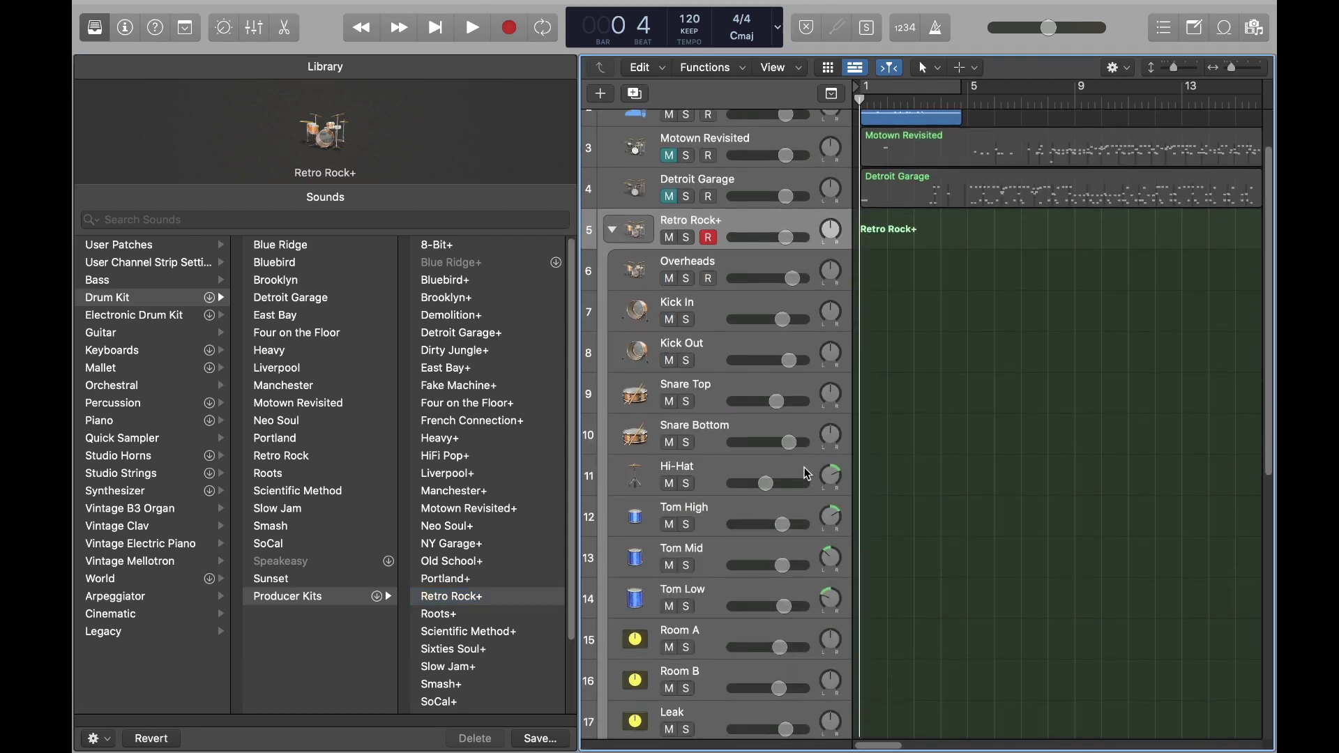
pyautogui.scroll(-3, 805, 473)
pyautogui.scroll(-1, 804, 474)
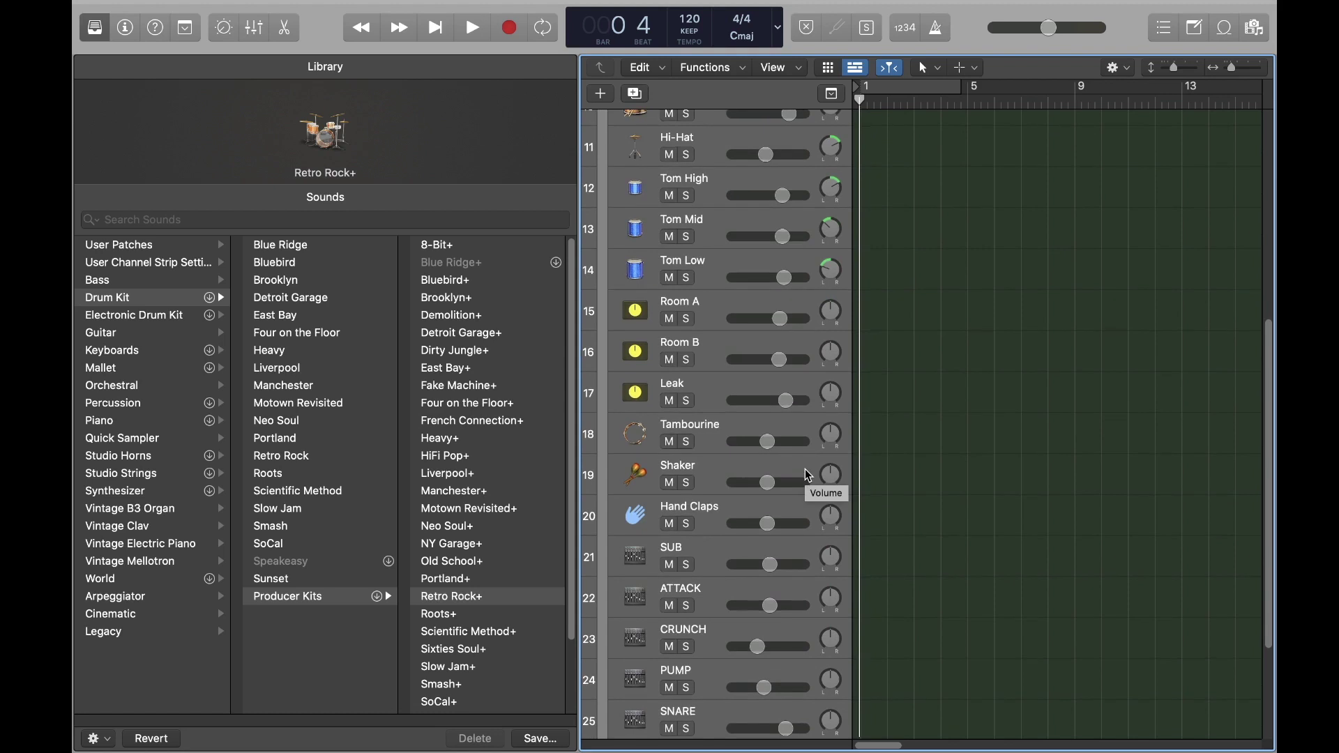
pyautogui.scroll(-2, 805, 474)
pyautogui.scroll(-1, 804, 475)
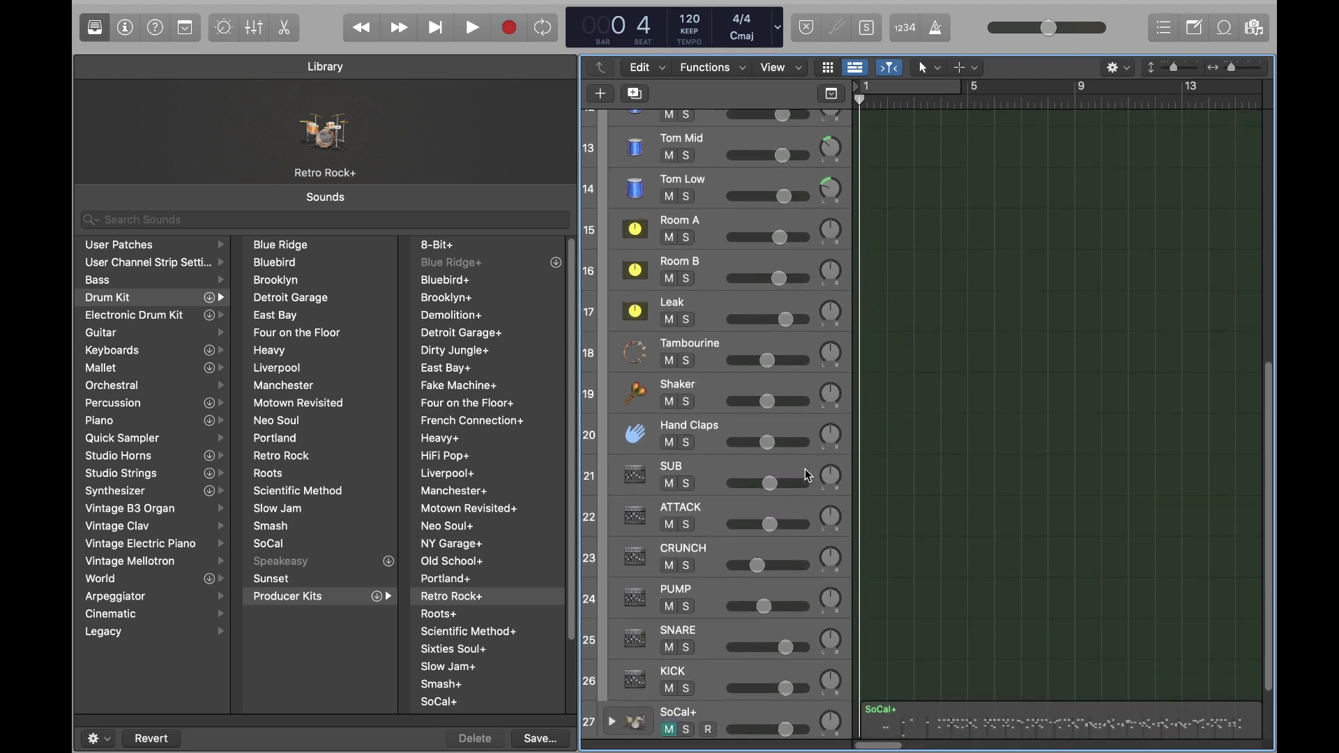
pyautogui.scroll(3, 805, 475)
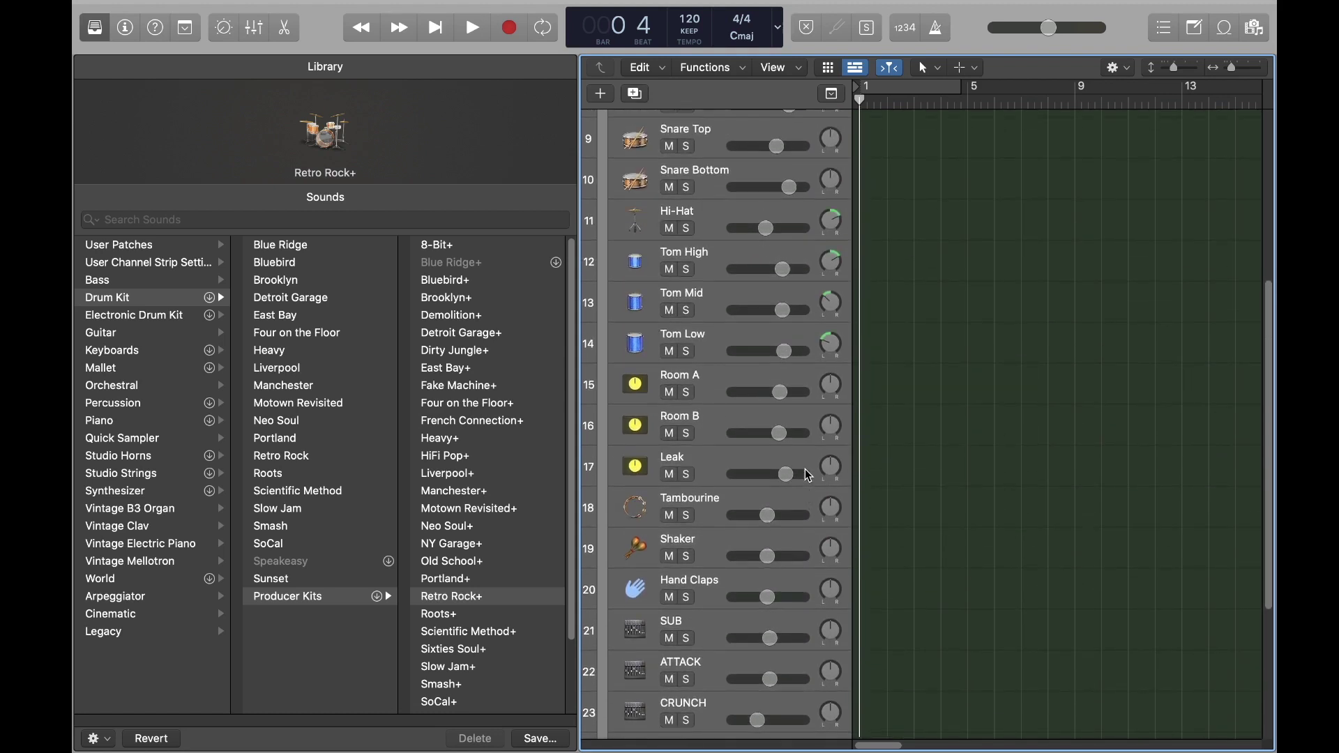
pyautogui.scroll(1, 804, 474)
pyautogui.scroll(3, 805, 475)
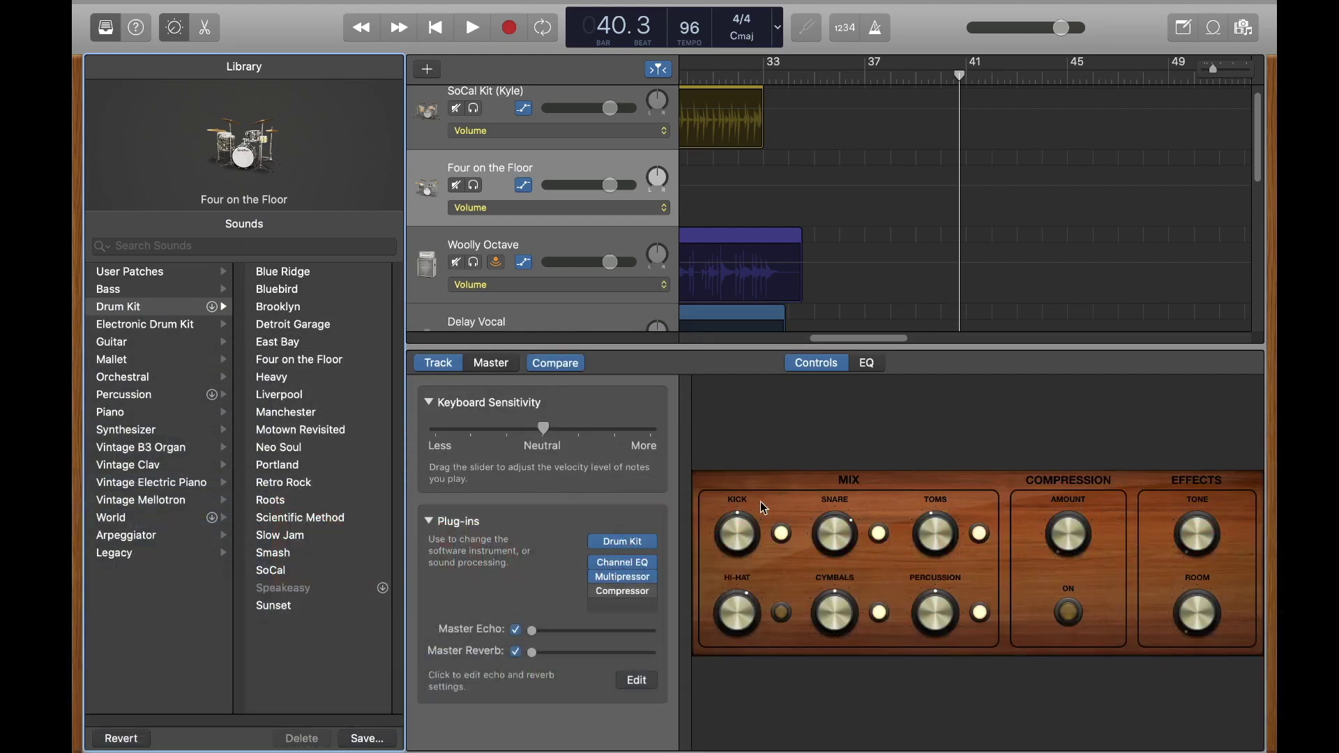
pyautogui.click(651, 606)
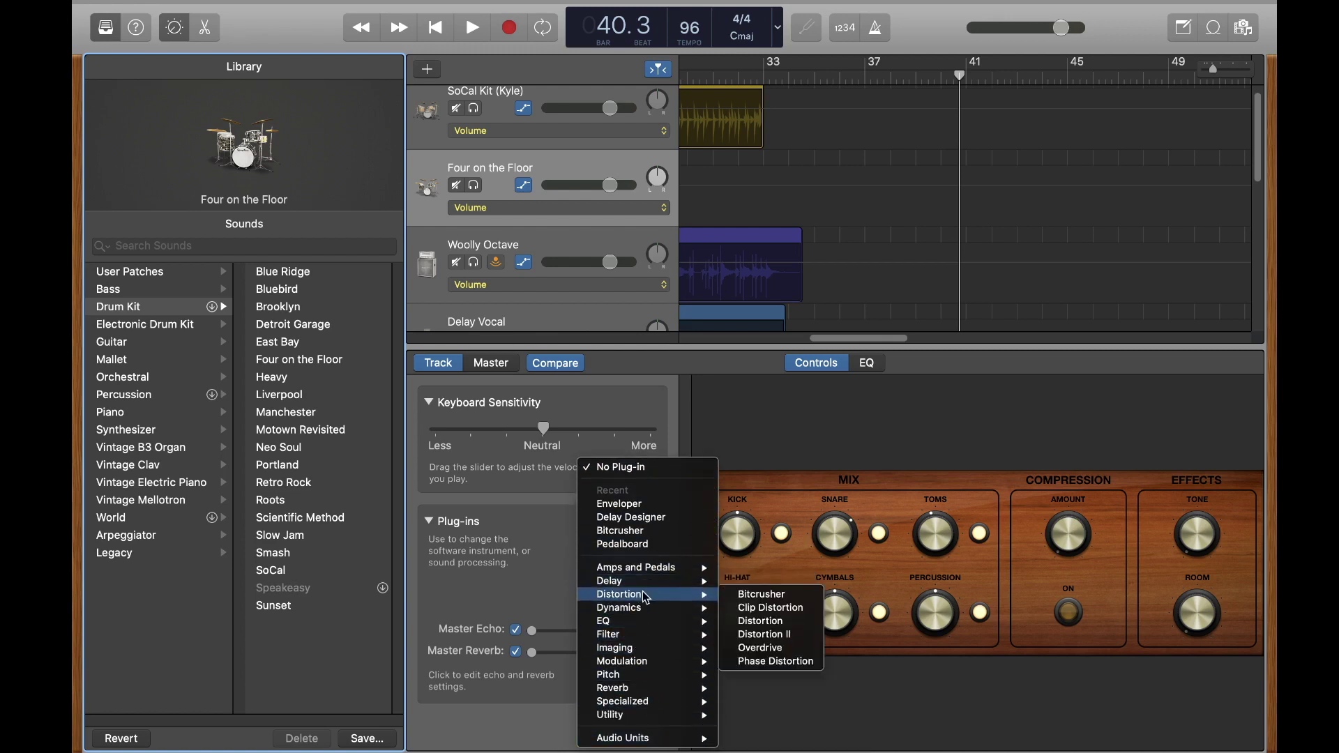
pyautogui.moveTo(641, 738)
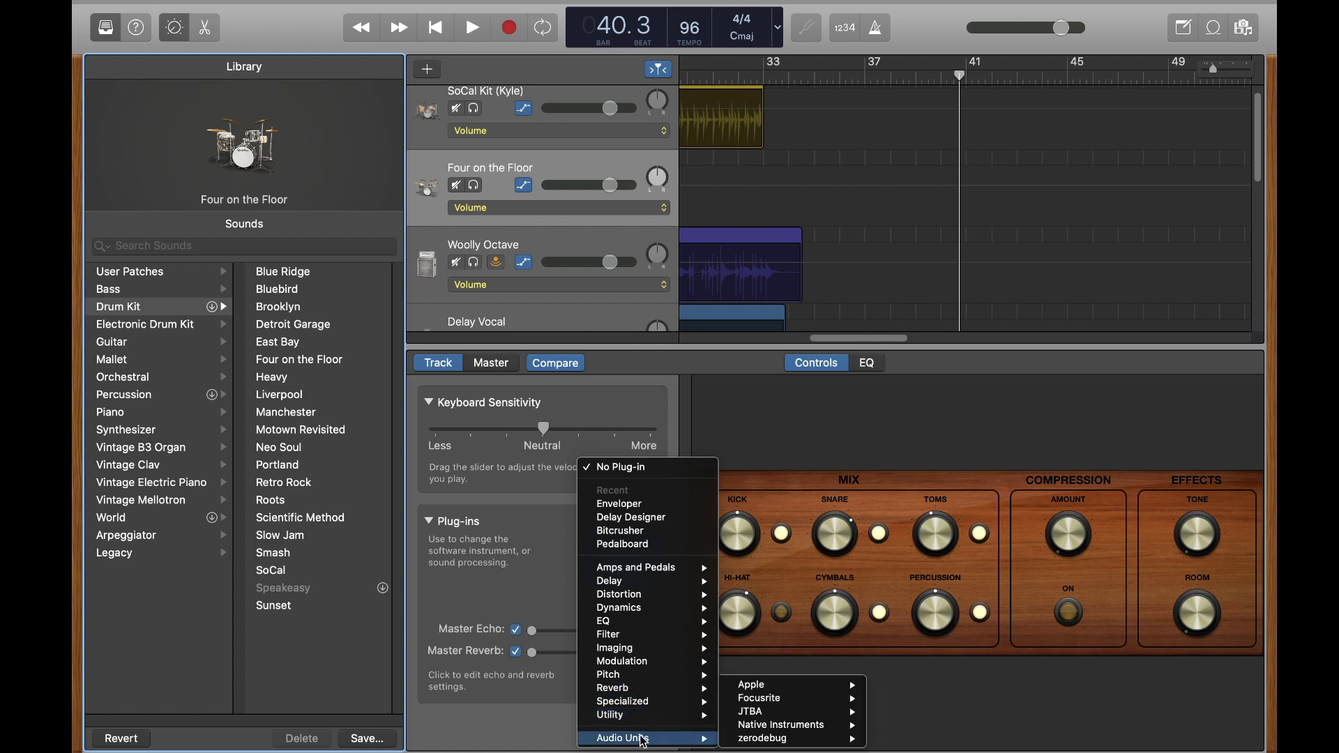
pyautogui.click(731, 409)
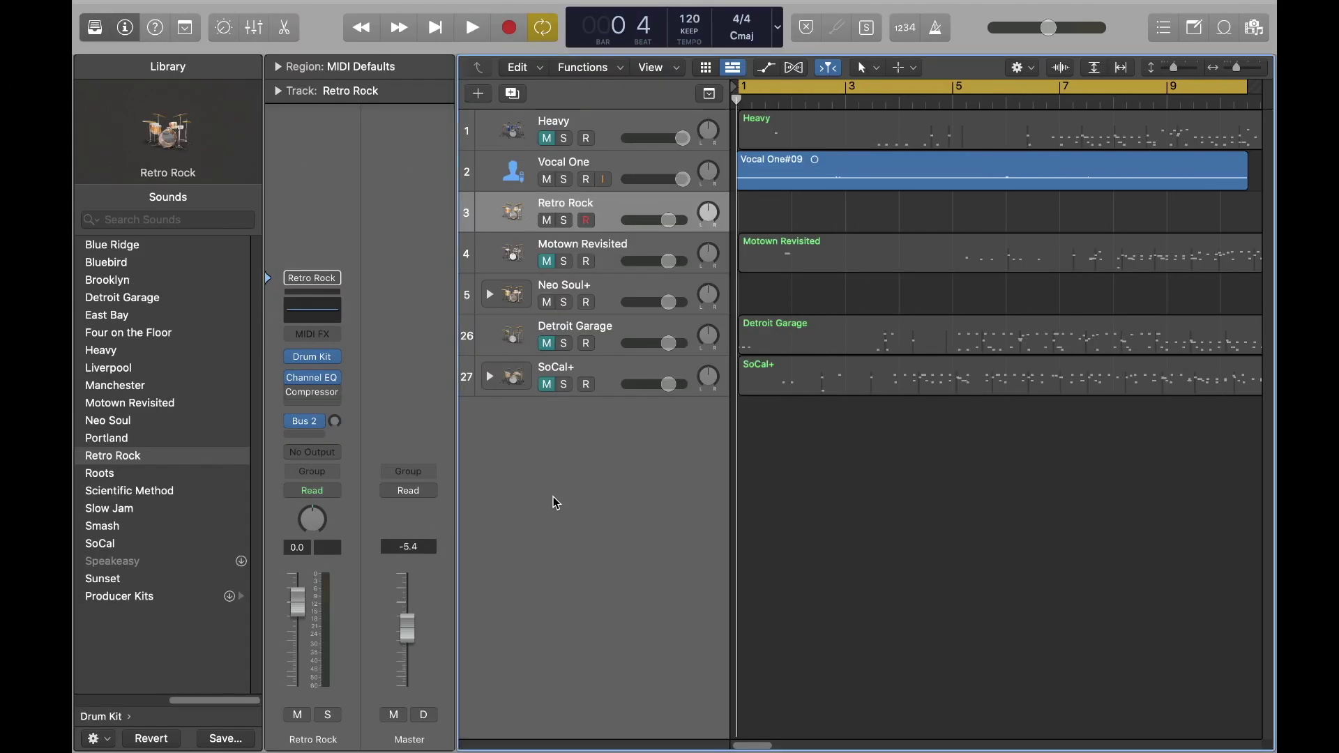
# - Dismiss the effect slot menu unused, then open Drum Kit Designer from the Retro Rock channel strip
pyautogui.click(324, 405)
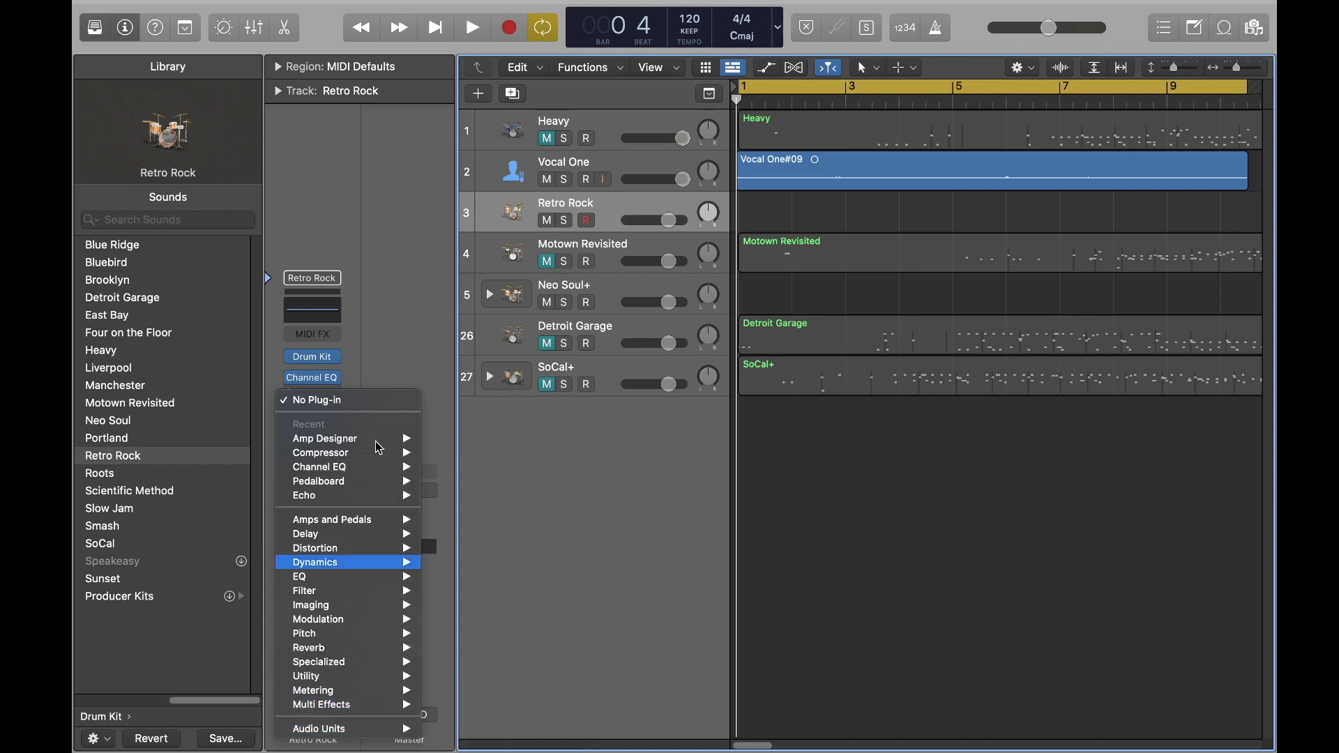
pyautogui.click(393, 371)
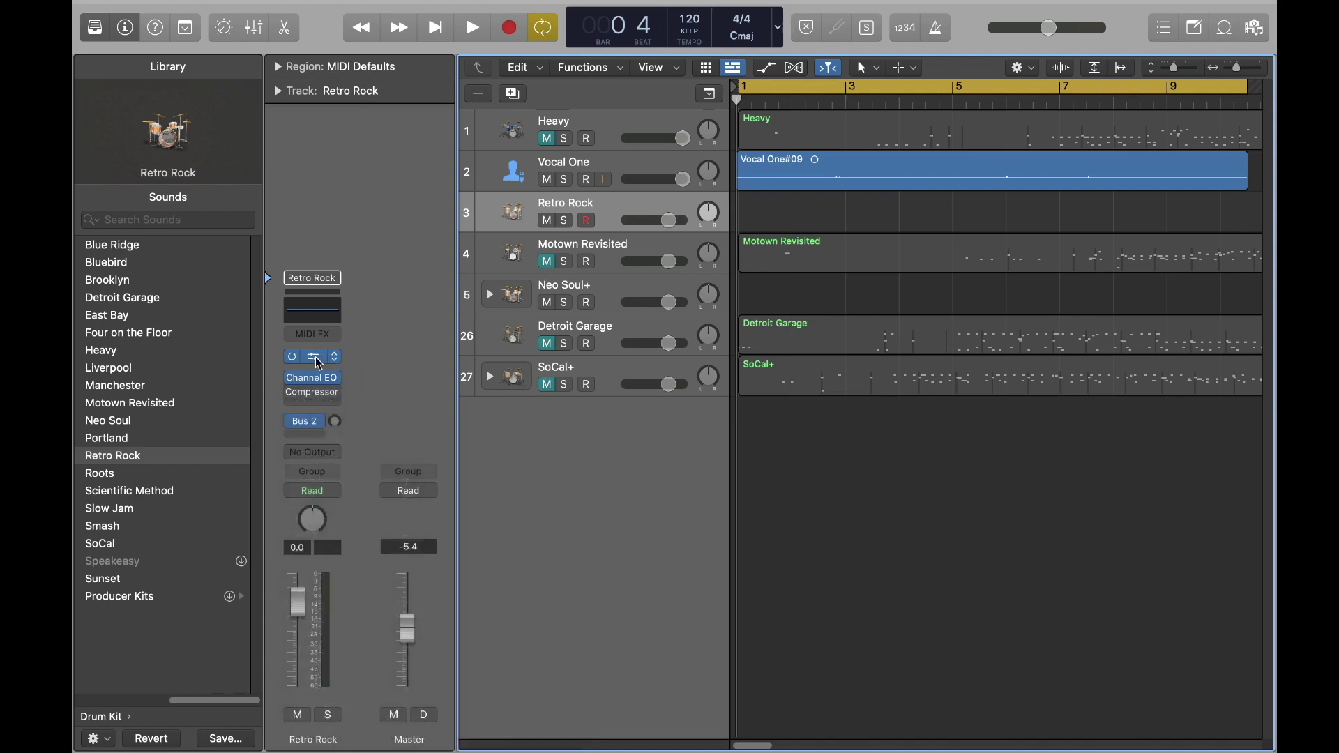
pyautogui.moveTo(313, 357)
pyautogui.click(321, 361)
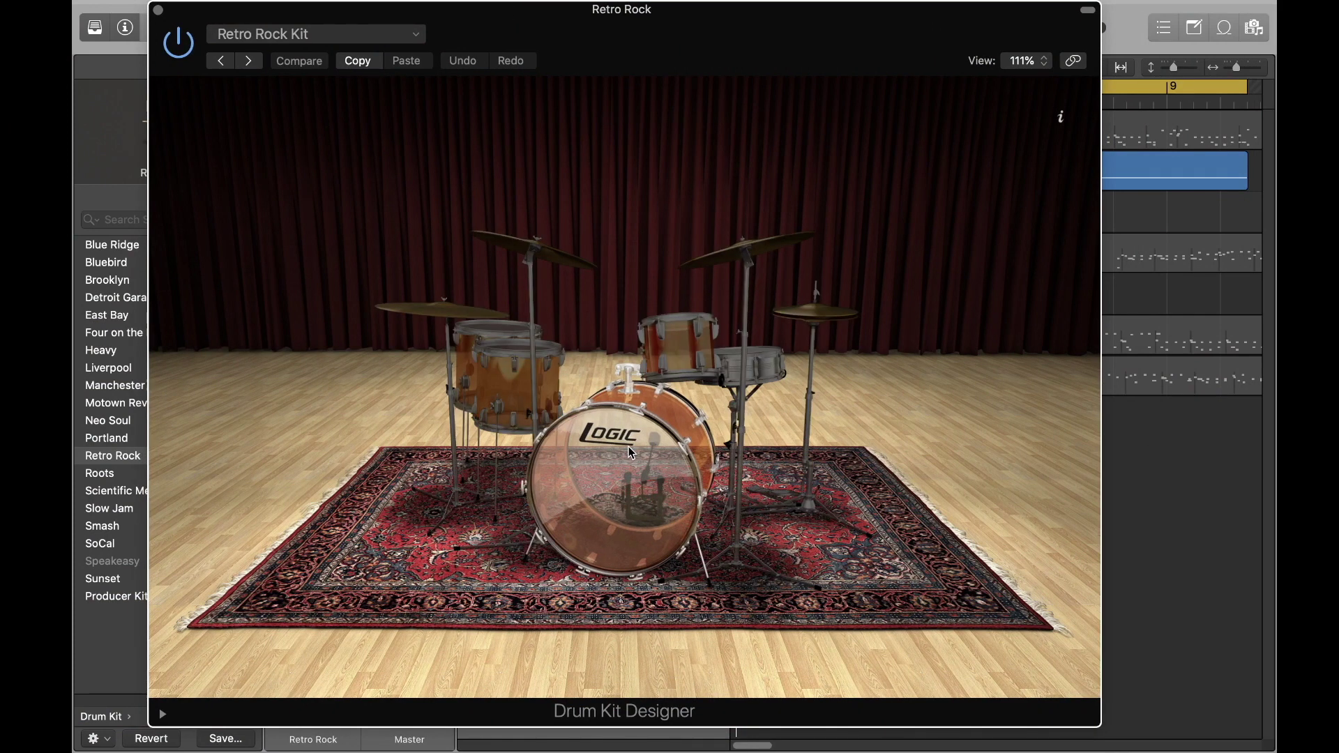
# - Choose Retro Rock 3 for the kick, tune it up about 110 cents, and add Dampen
pyautogui.click(629, 447)
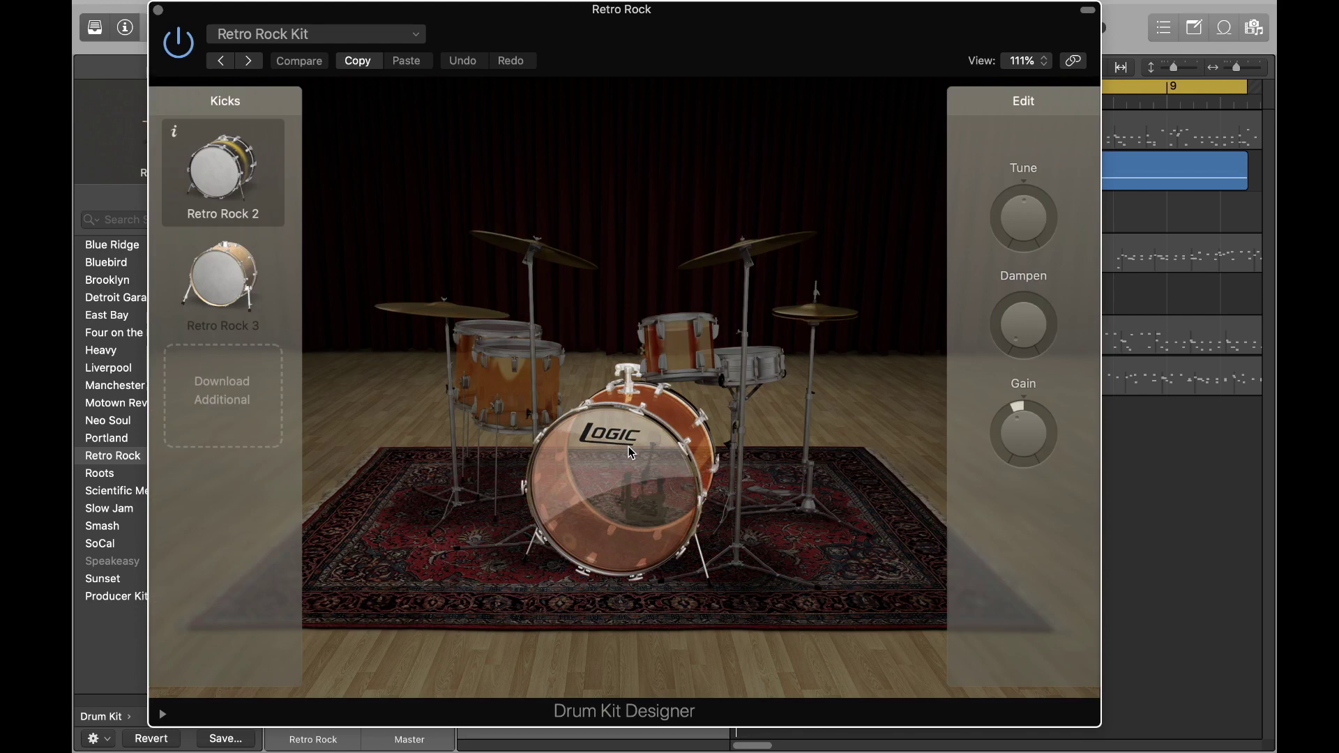
pyautogui.click(225, 271)
pyautogui.click(225, 271)
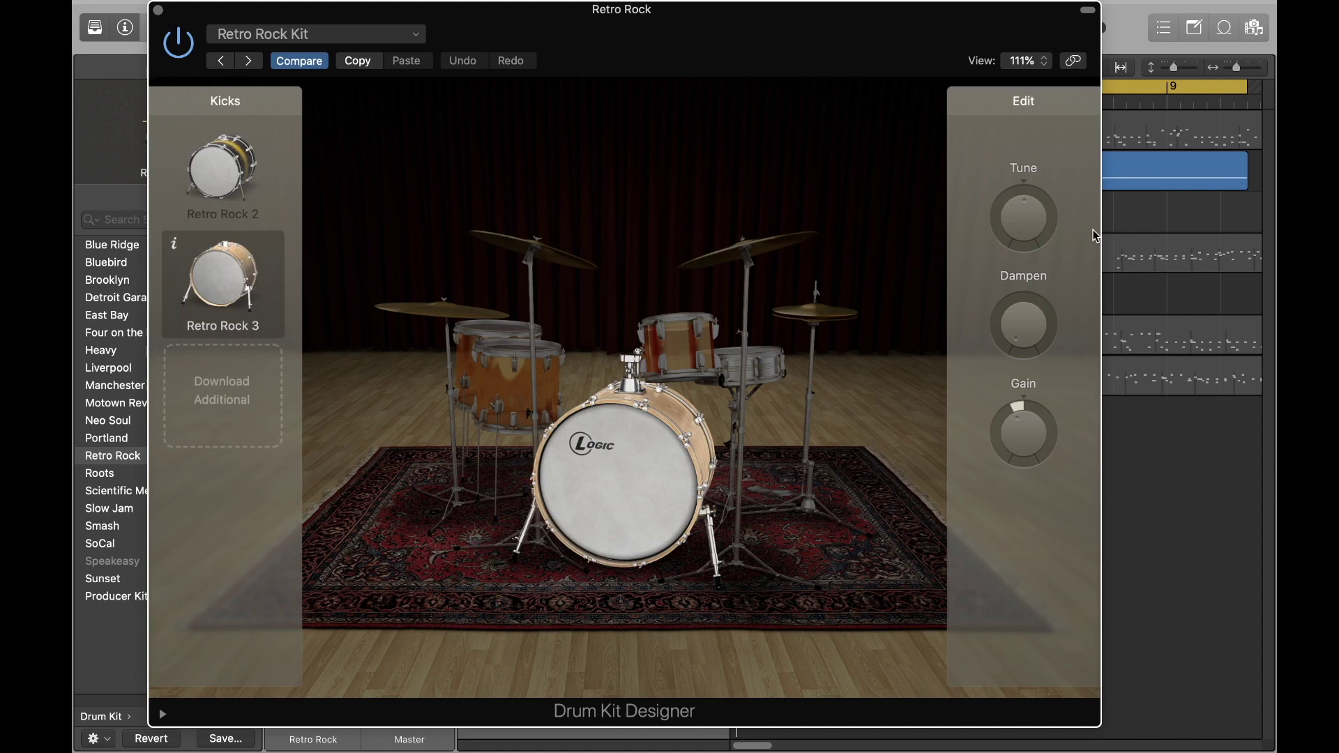
pyautogui.moveTo(1021, 198); pyautogui.dragTo(1023, 220)
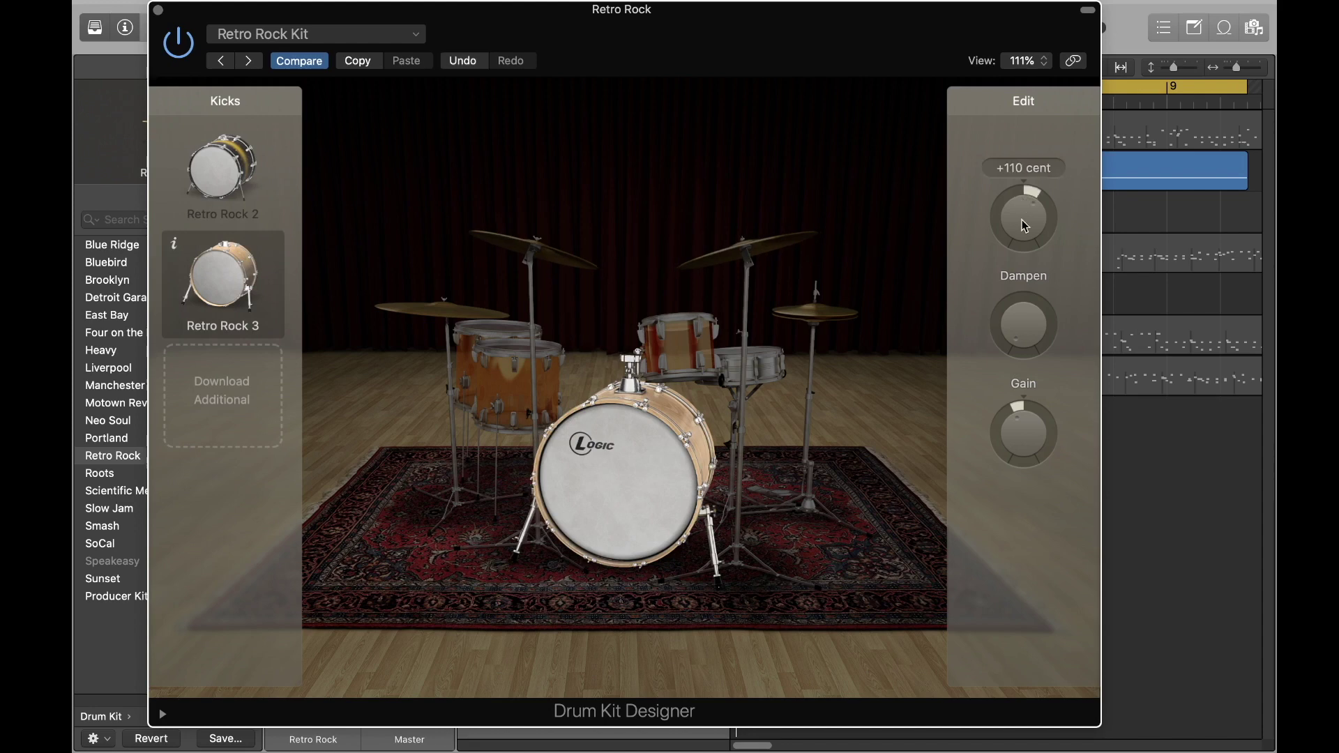
pyautogui.moveTo(1008, 343); pyautogui.dragTo(1001, 396)
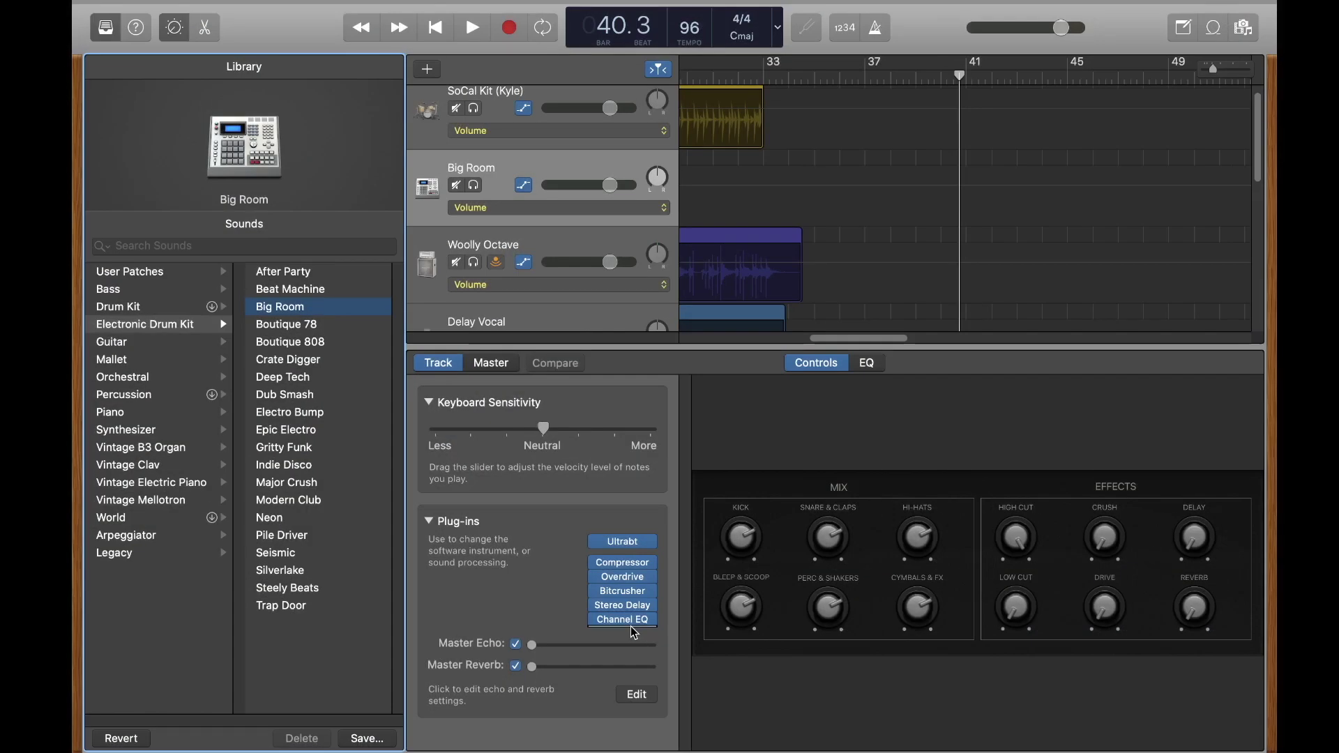
# - Show the plug-in menu from an empty Big Room slot, listing Specialized effects like Exciter and SubBass
pyautogui.click(629, 627)
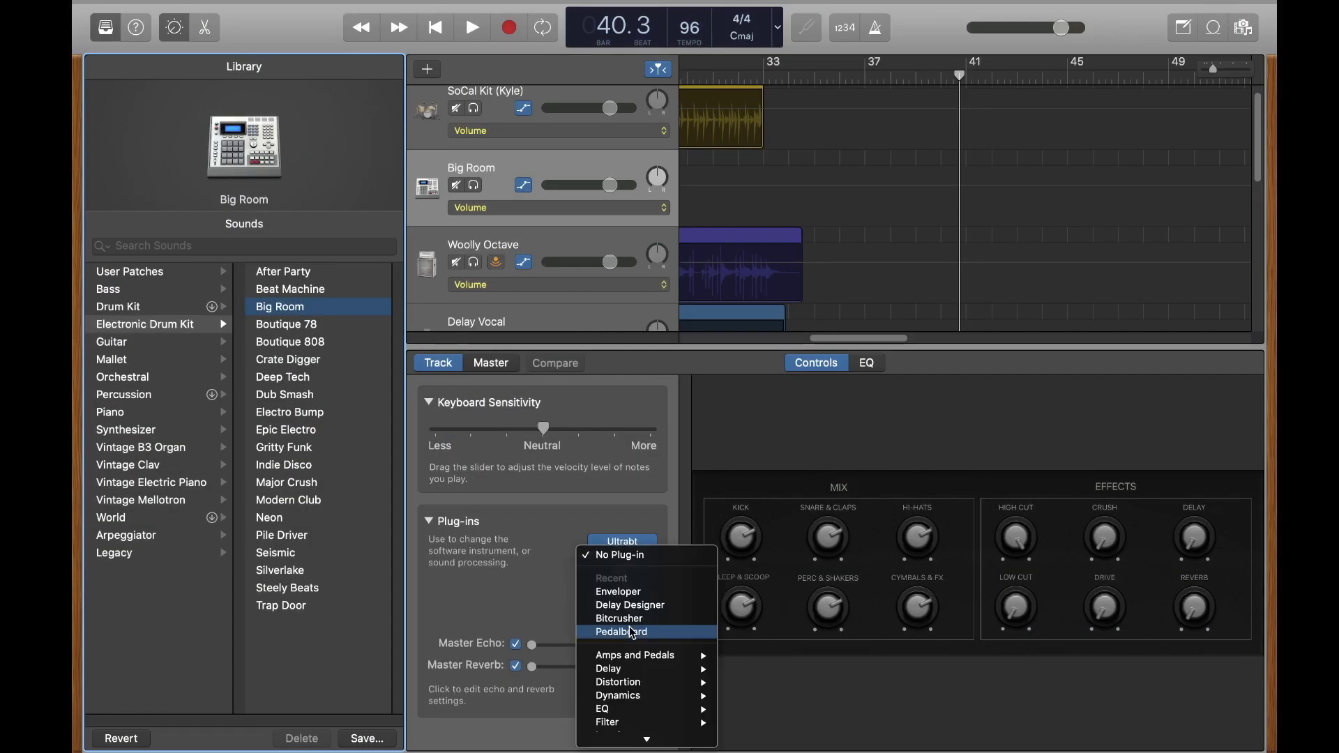
pyautogui.moveTo(623, 701)
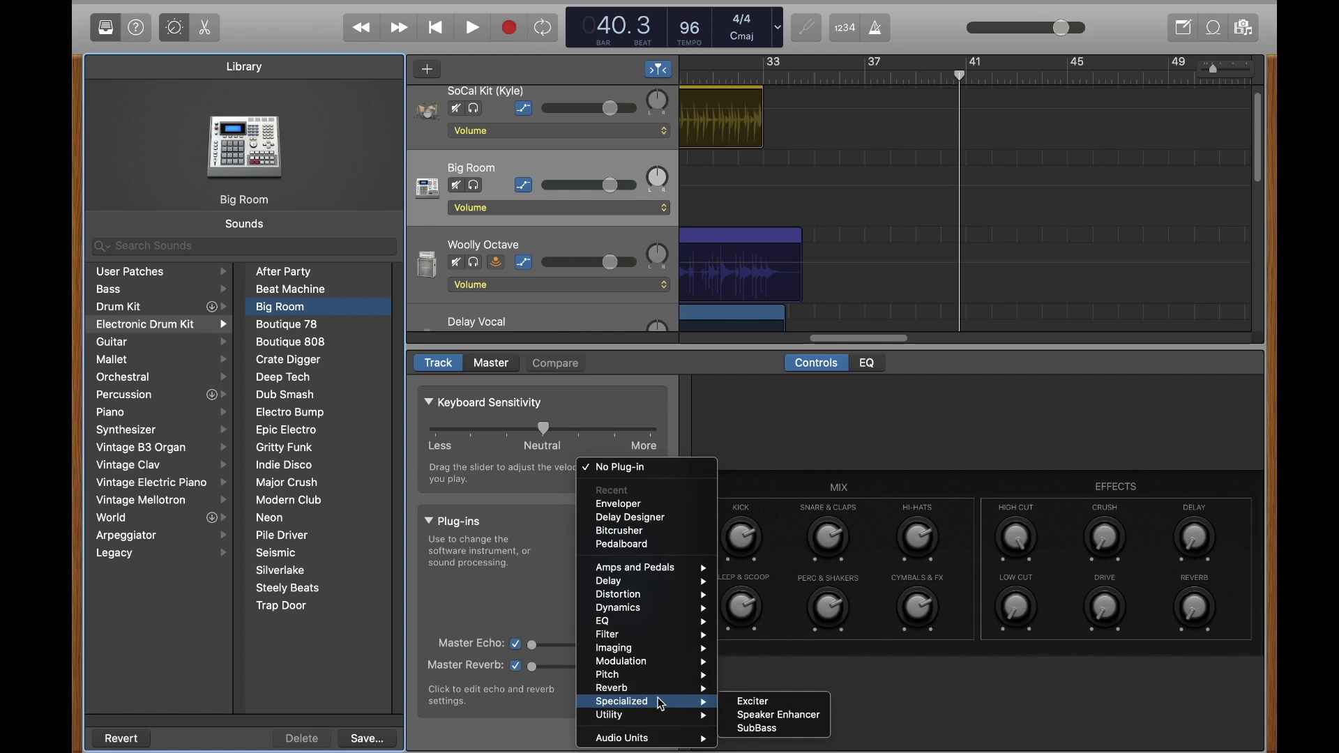
# - Dismiss the Big Room plug-in popup without choosing a plug-in
pyautogui.click(536, 607)
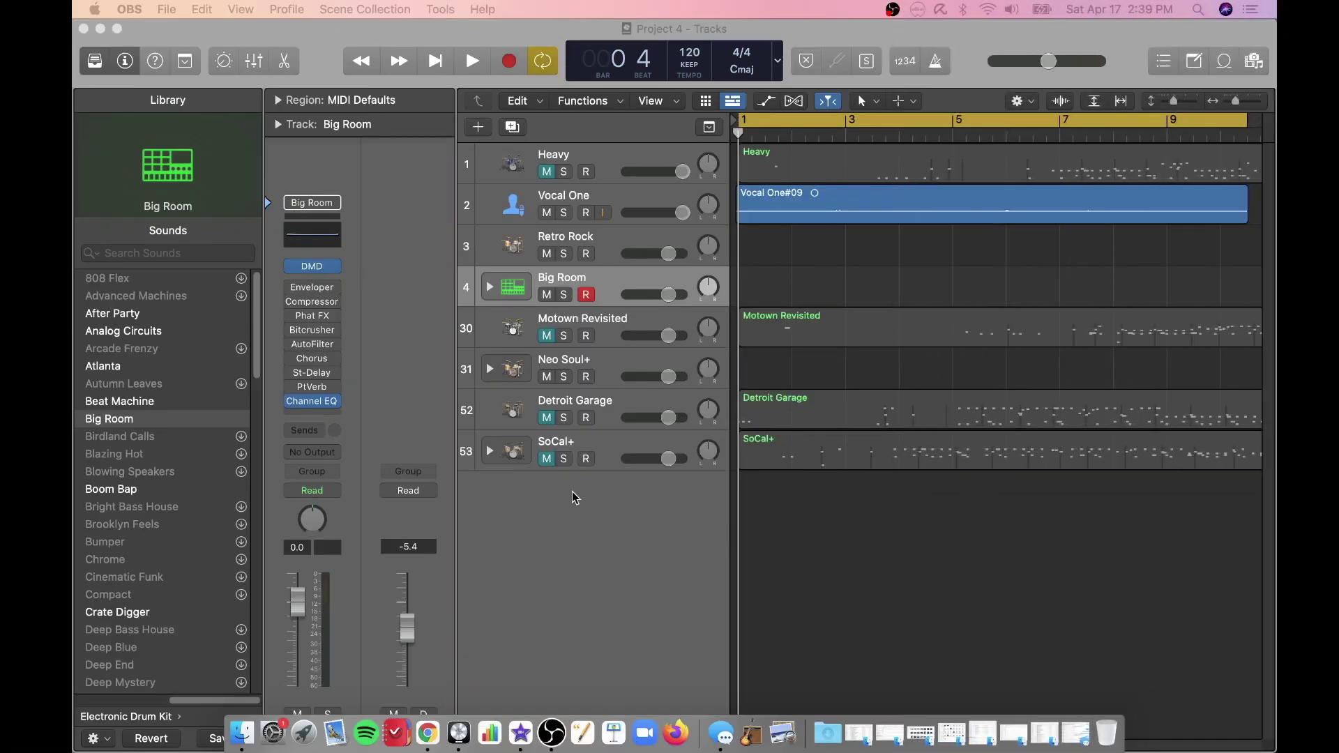
# - Bring Logic forward, dismiss the effect slot menu, and open Drum Machine Designer from Big Room's instrument slot
pyautogui.click(407, 312)
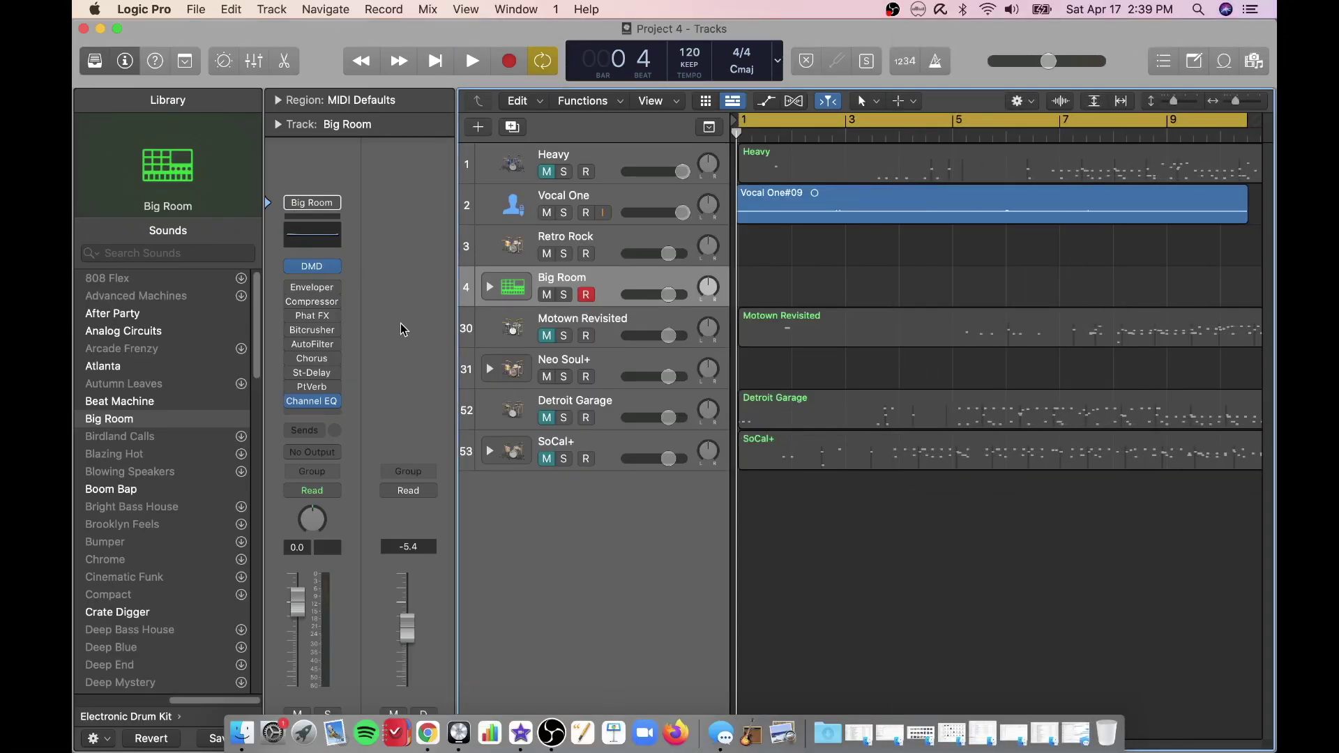
pyautogui.click(311, 417)
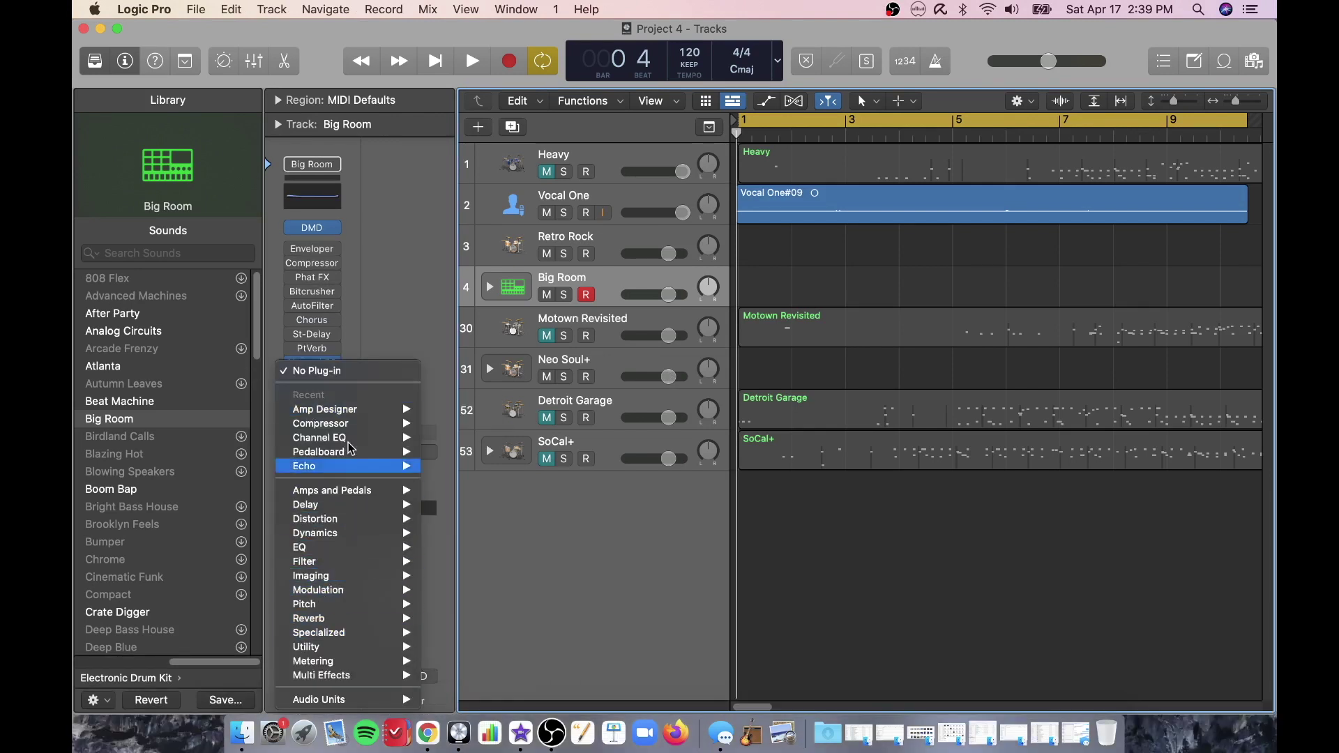
pyautogui.click(378, 276)
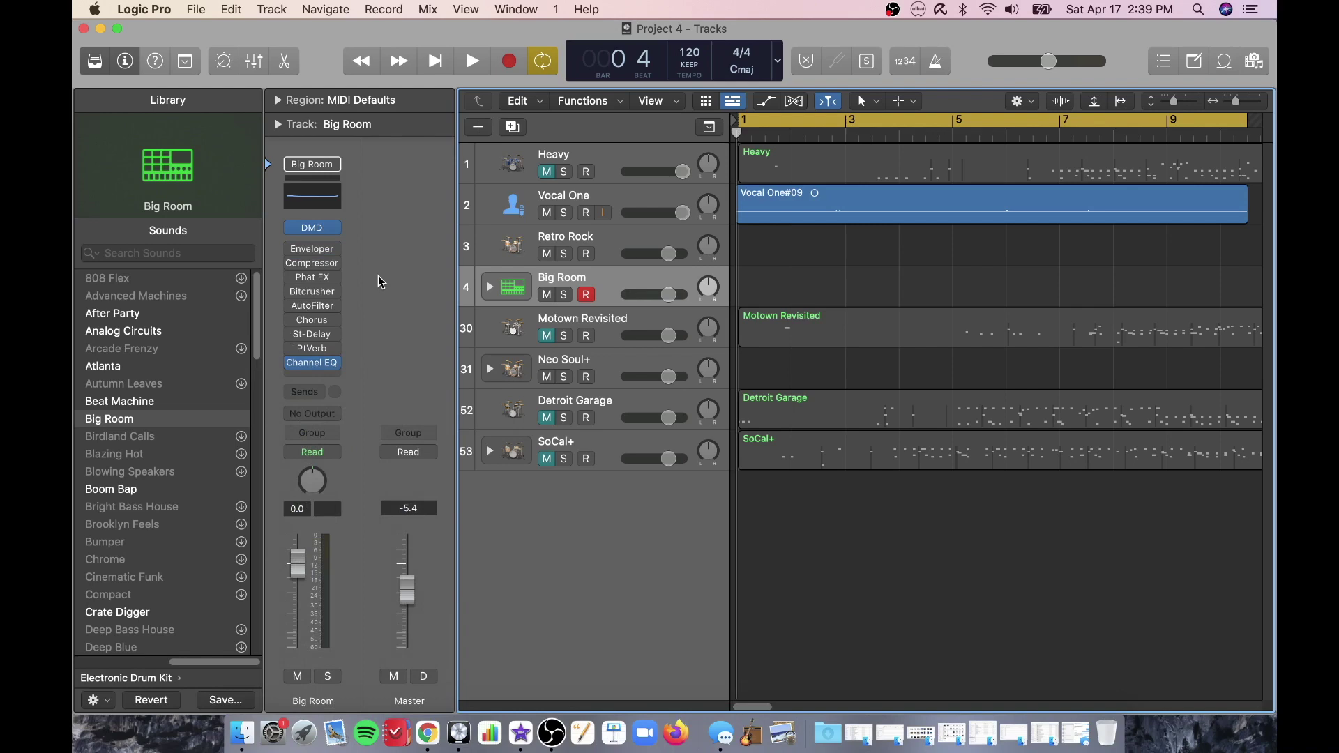
pyautogui.click(314, 232)
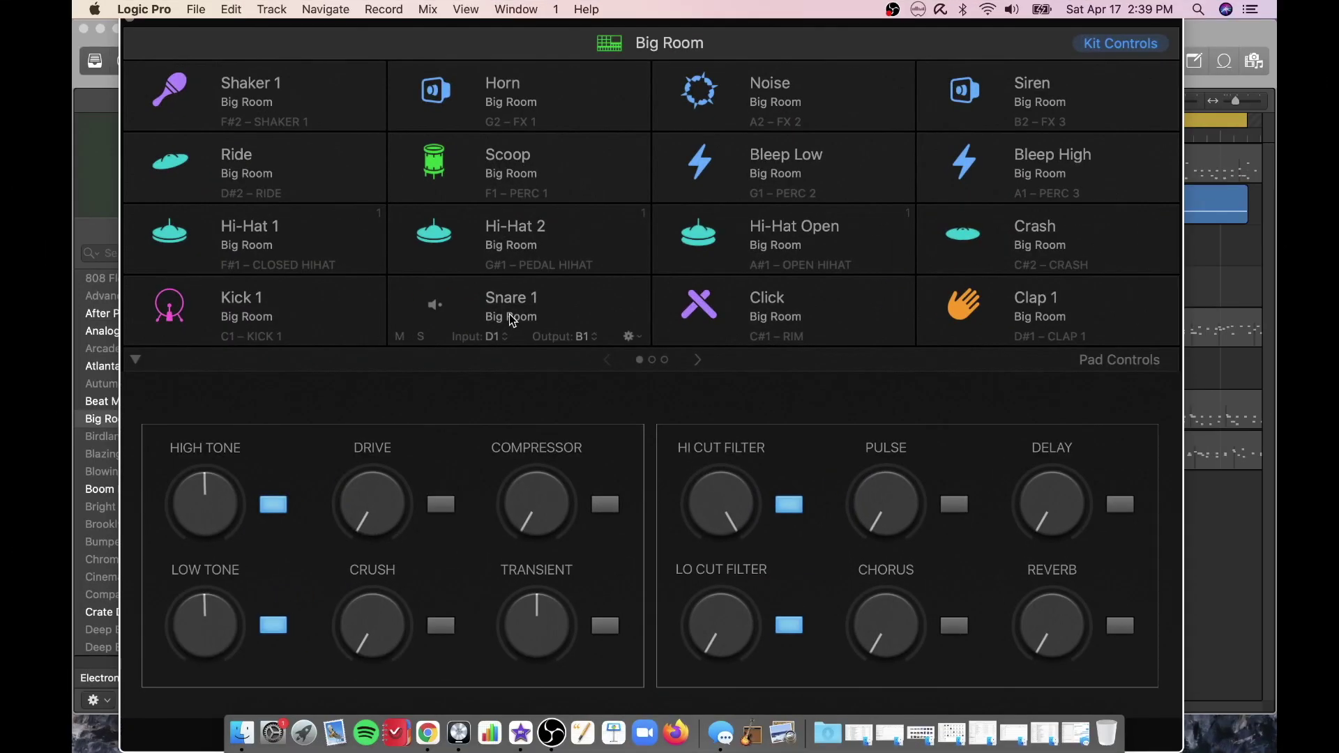
# - Select the Snare 1, Kick 1, Hi-Hat 1 and Hi-Hat 2 pads, then view Q-Sampler Detail and Pad Controls
pyautogui.click(509, 313)
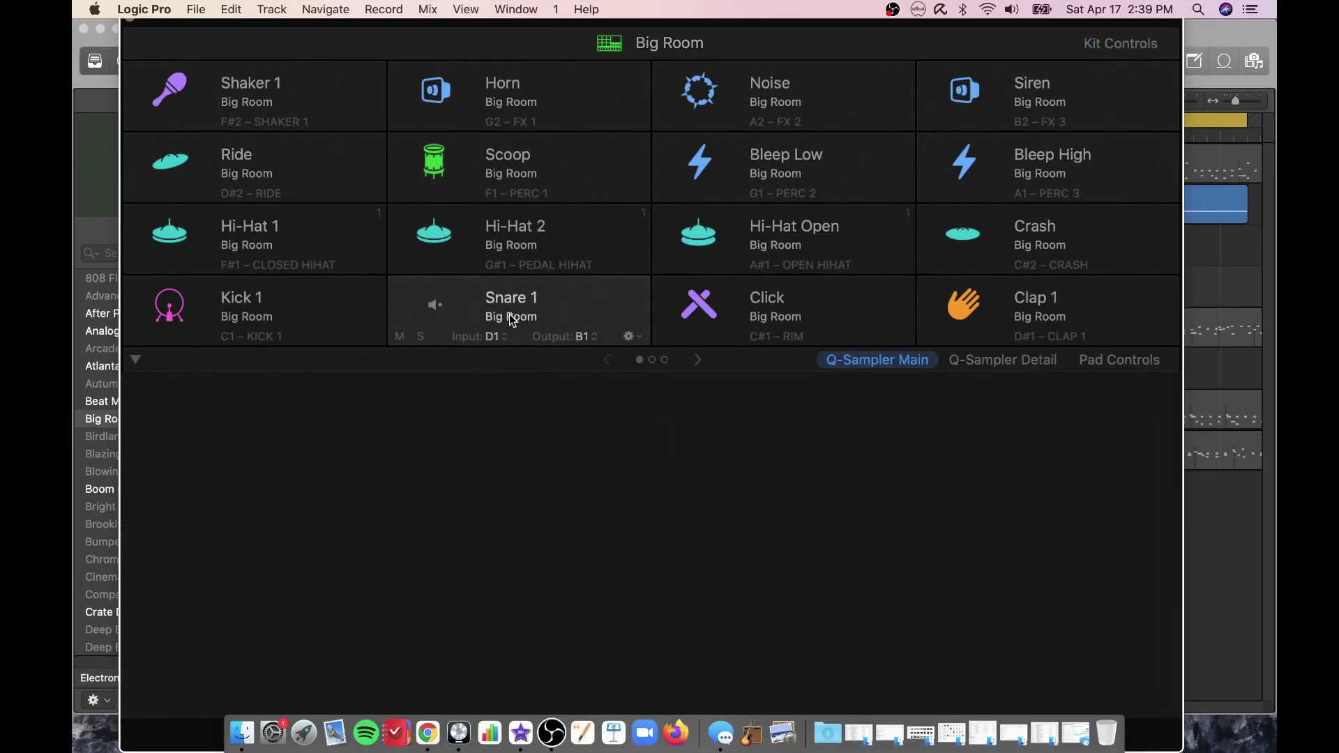
pyautogui.click(307, 304)
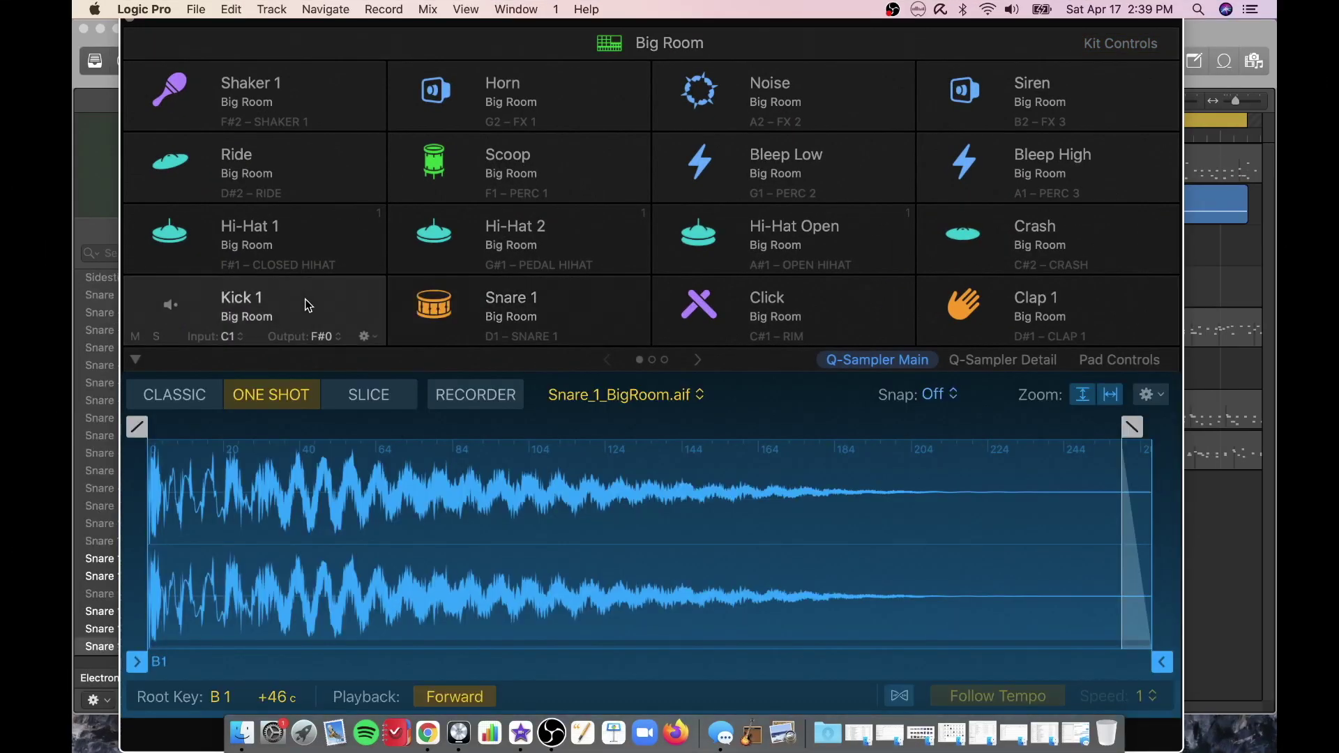
pyautogui.click(286, 244)
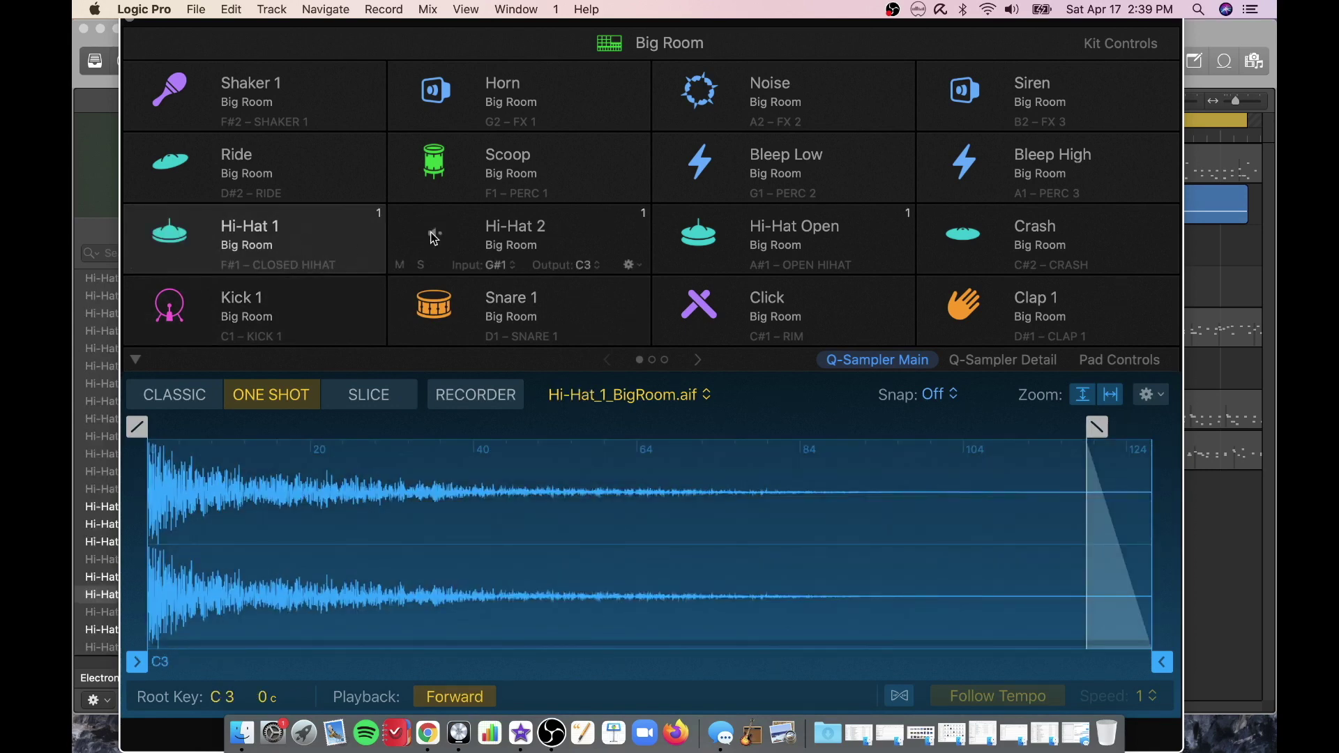
pyautogui.click(496, 243)
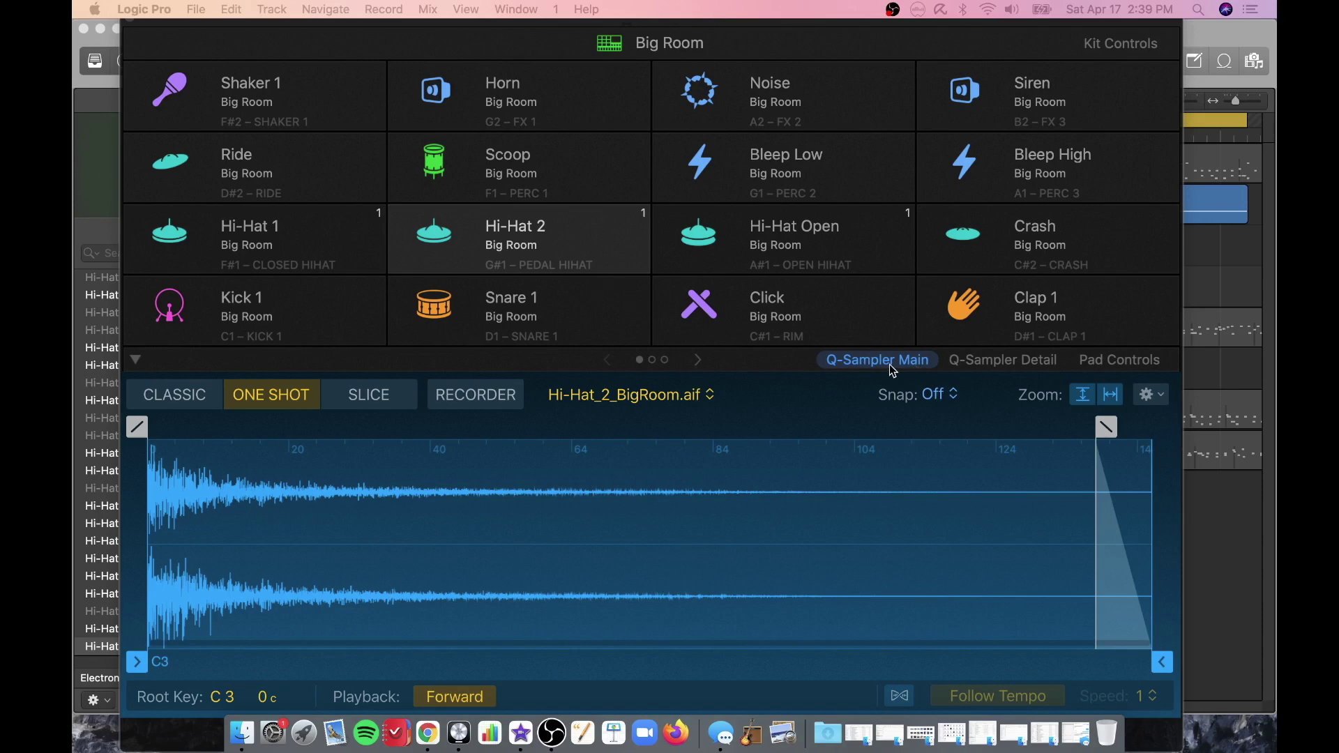
pyautogui.click(998, 367)
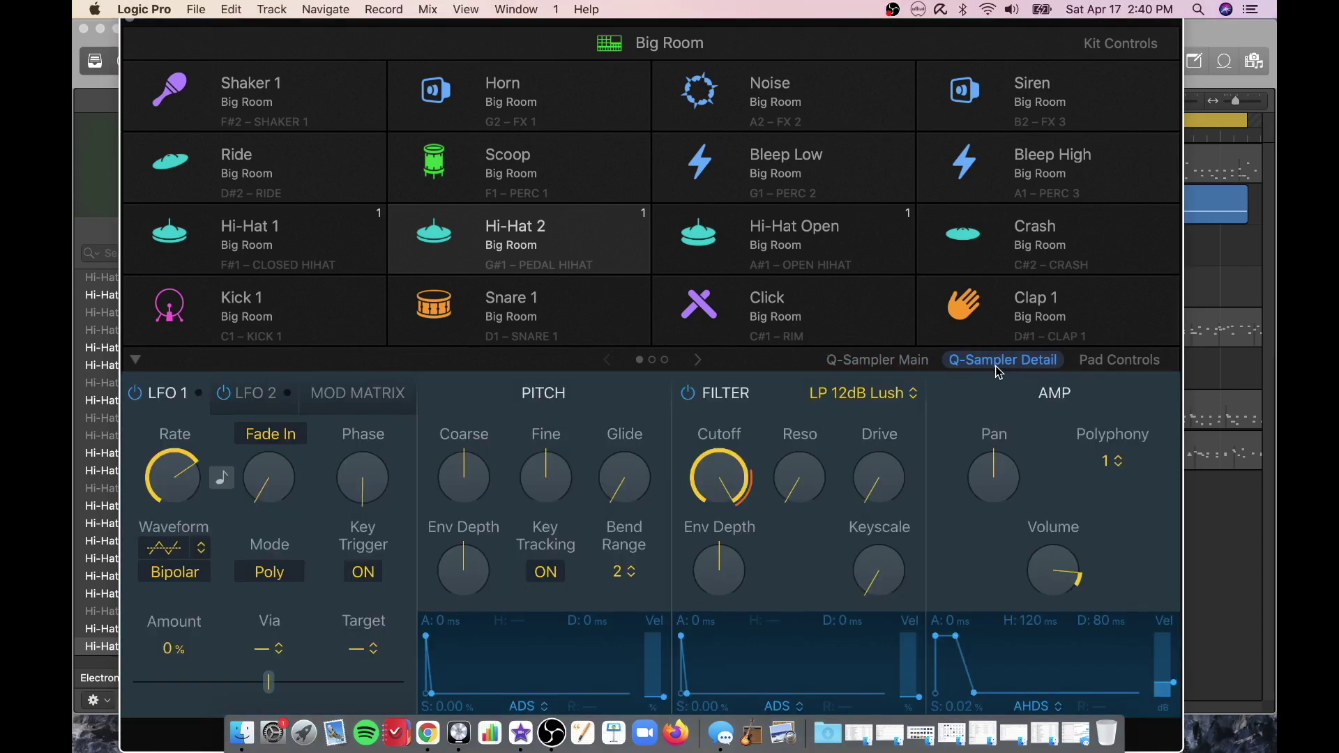
pyautogui.click(1106, 362)
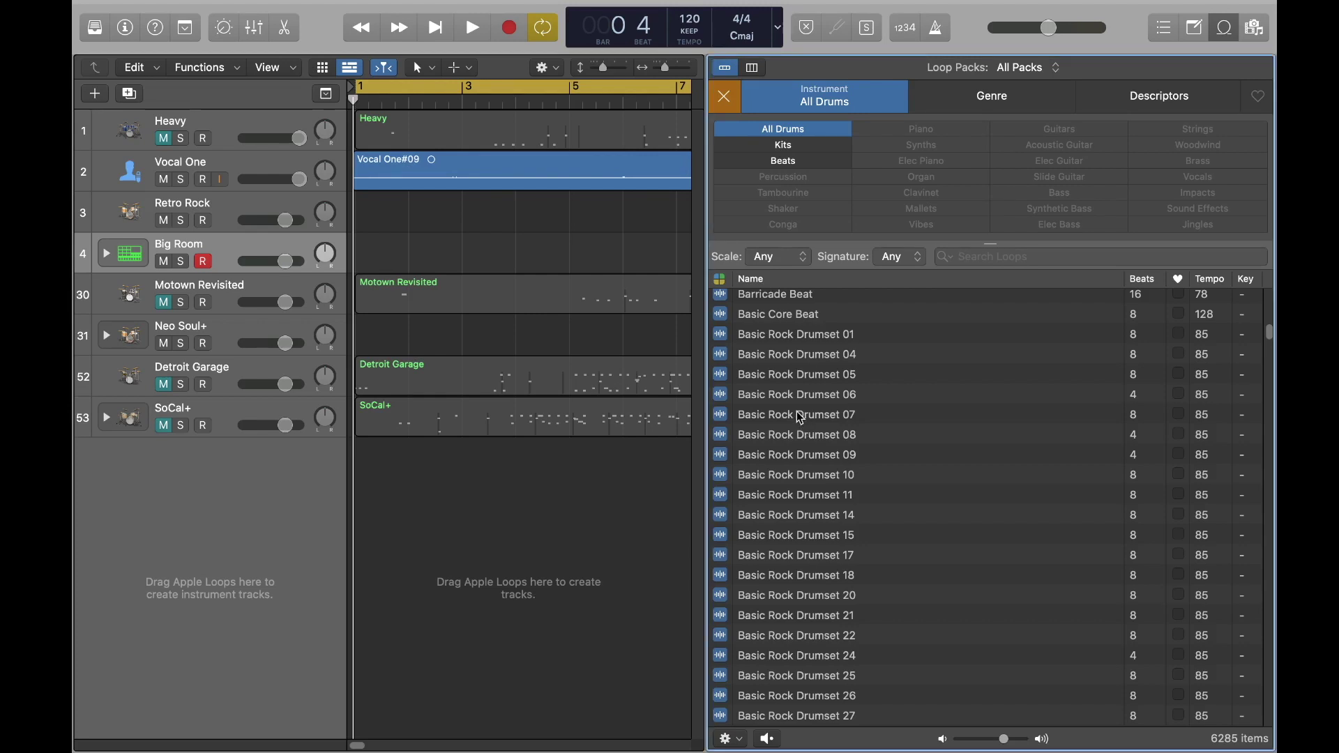
# - Drop the Basic Rock Drumset 07 loop below the tracks onto Drum Machine Designer
pyautogui.click(775, 413)
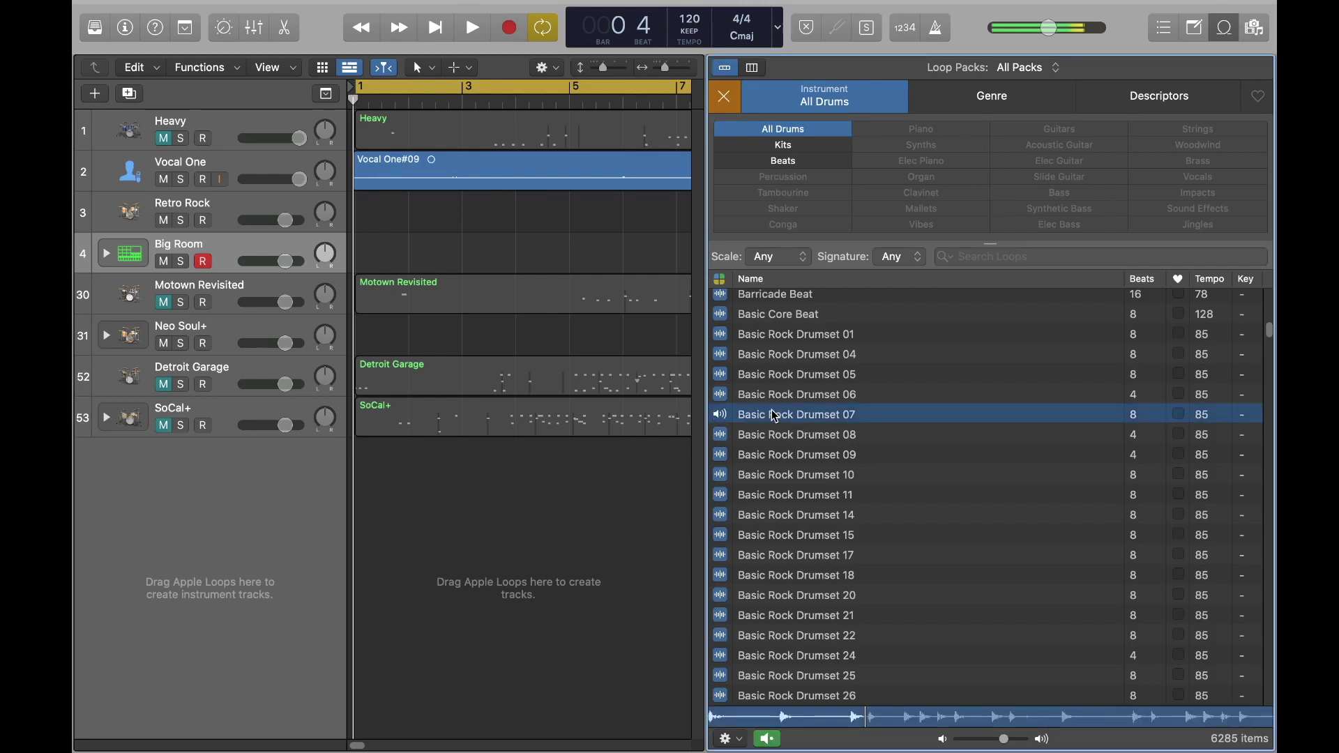
pyautogui.moveTo(772, 416); pyautogui.dragTo(189, 488)
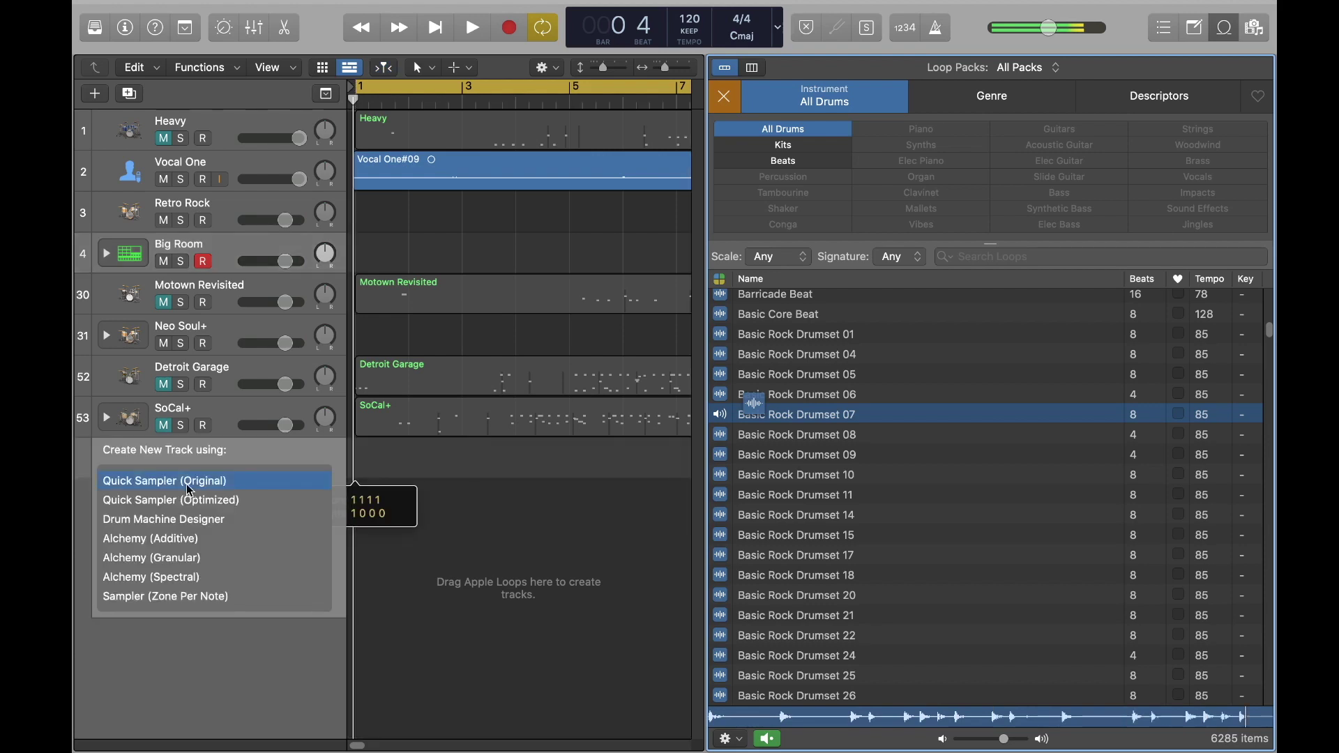
pyautogui.moveTo(189, 489); pyautogui.dragTo(180, 489)
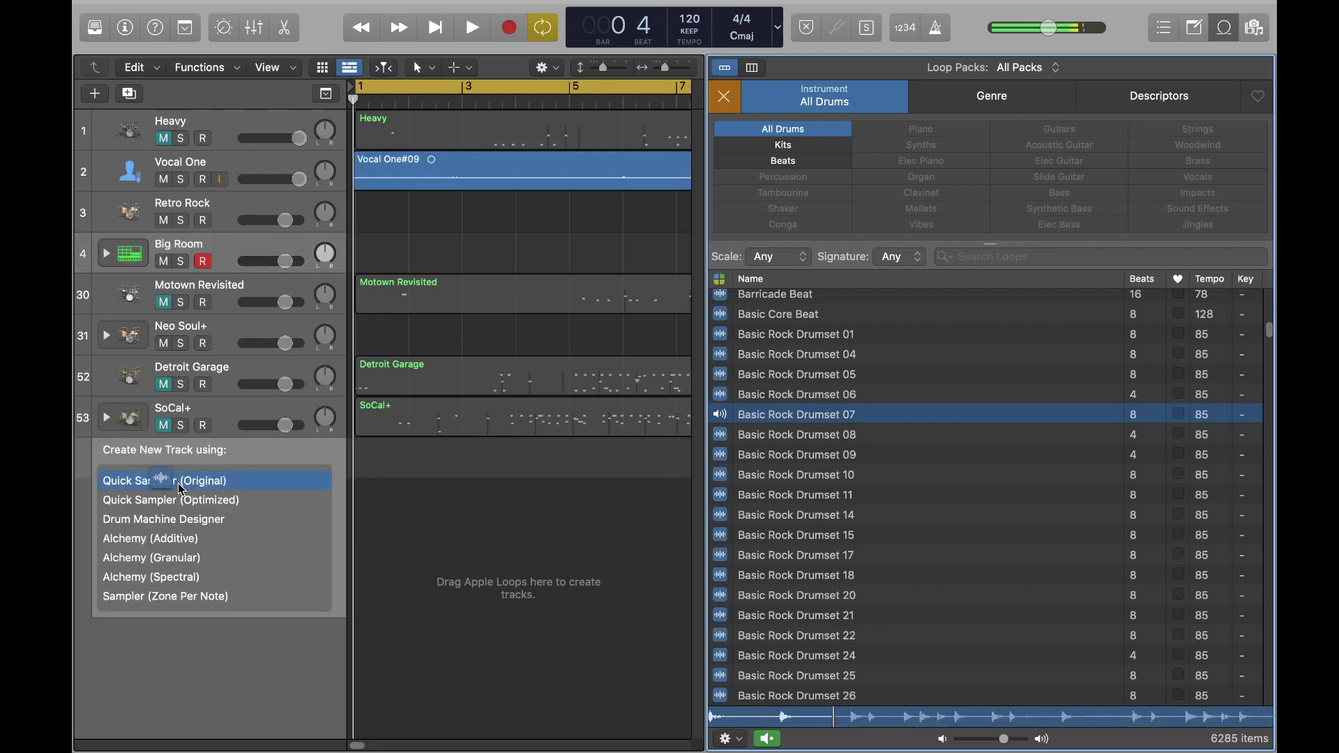
pyautogui.moveTo(180, 489); pyautogui.dragTo(194, 521)
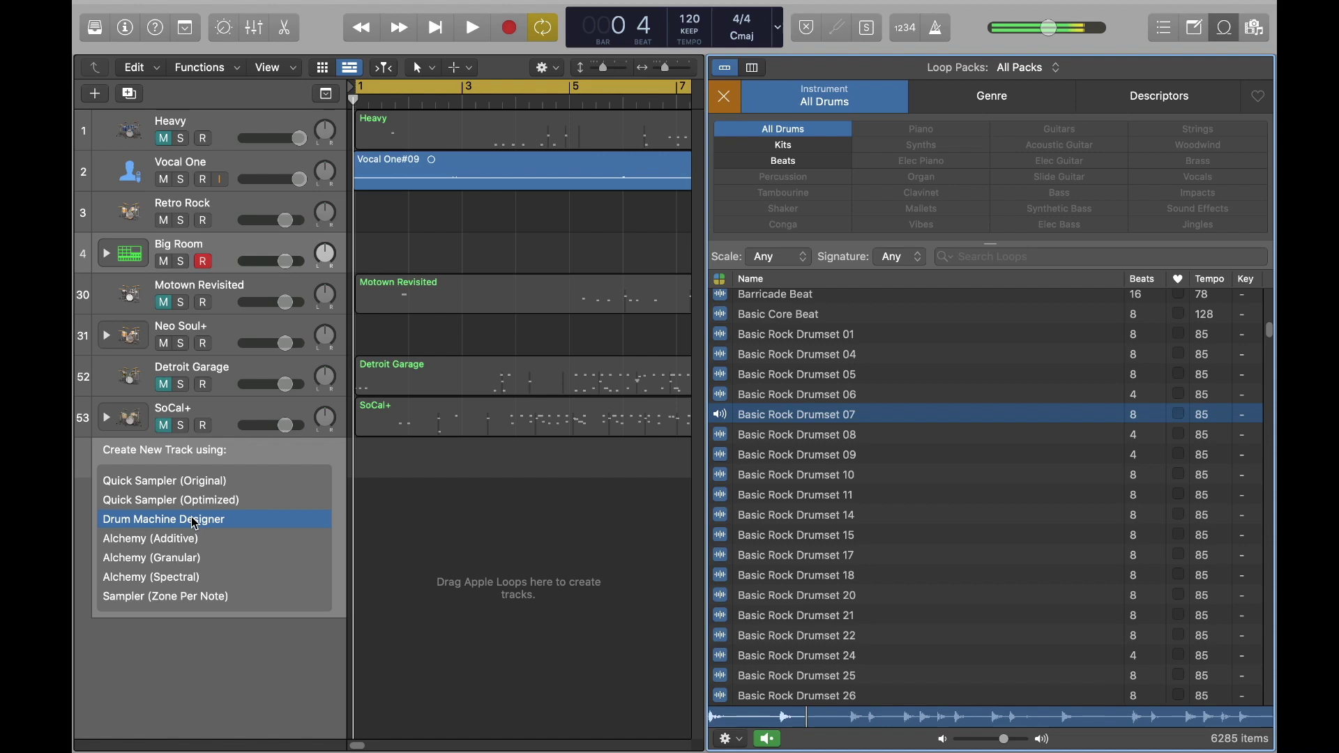
pyautogui.moveTo(194, 521); pyautogui.dragTo(195, 524)
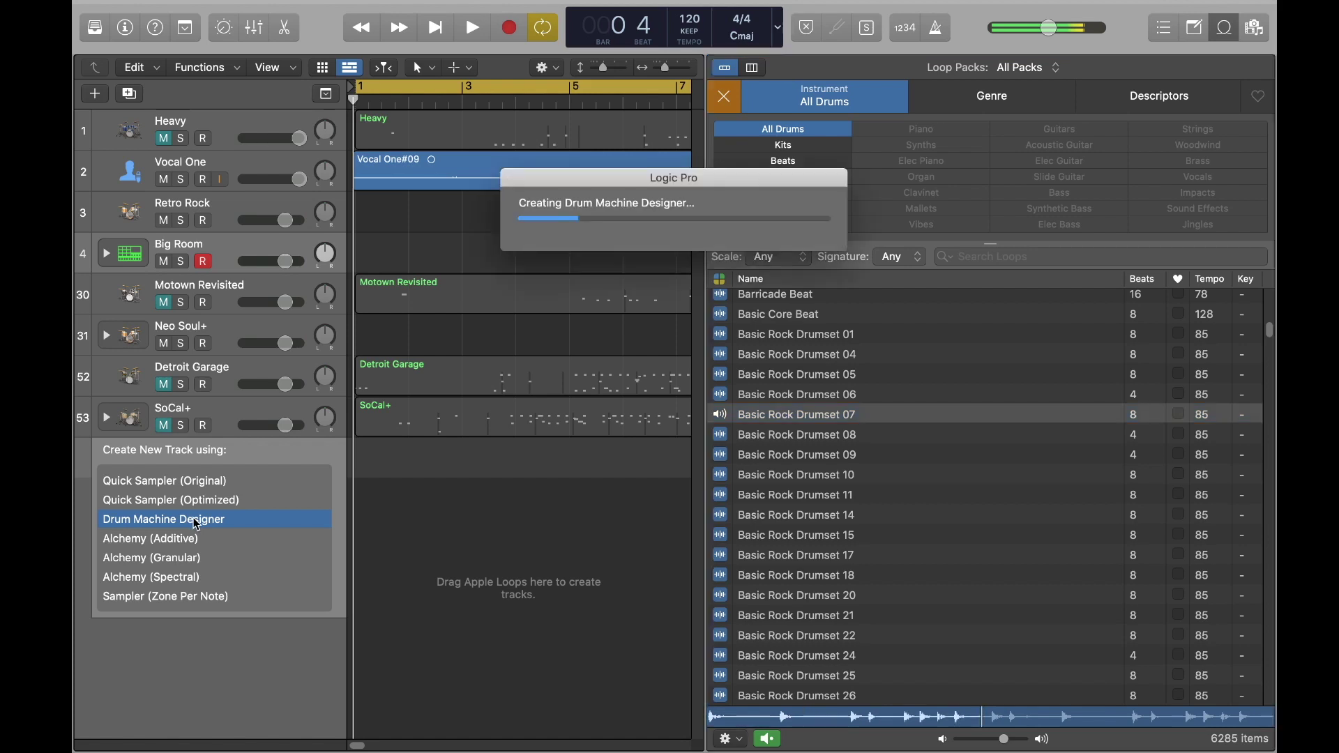